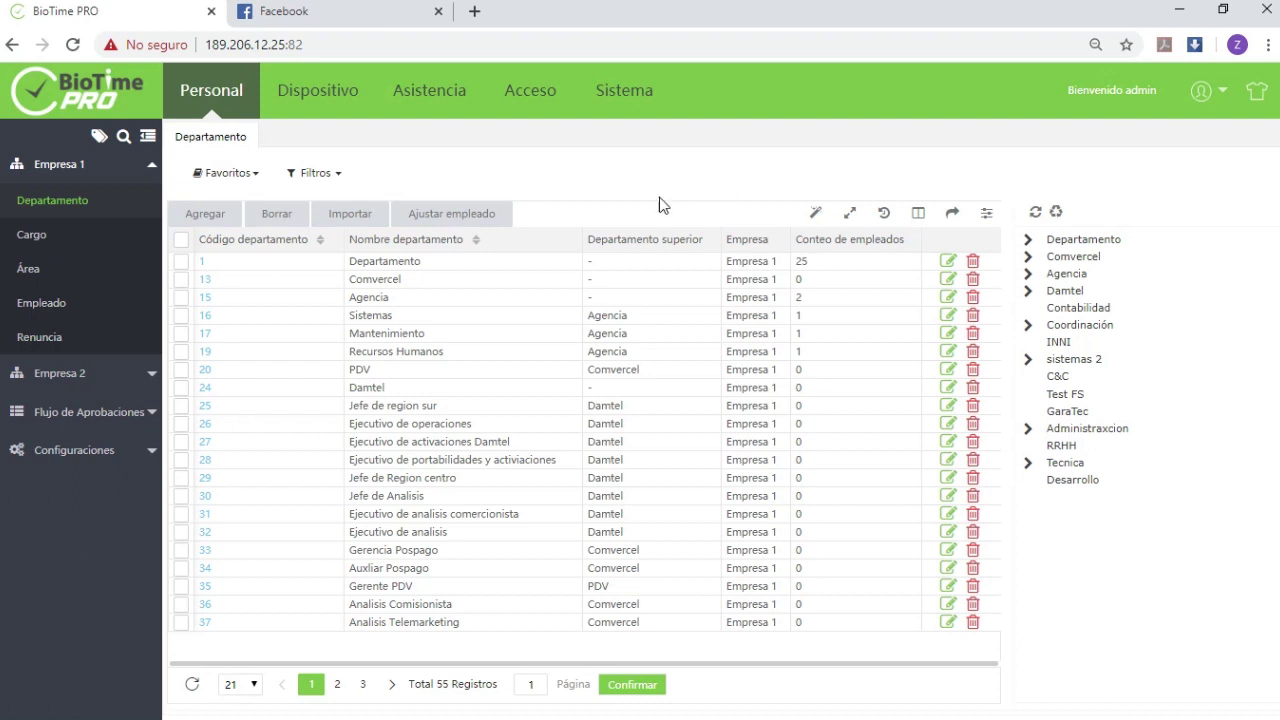
Step: Search Facebook for 'biotime pro', filter to Pages, and open the BioTime Pro page
{"action": "left_click", "coordinate": [372, 14]}
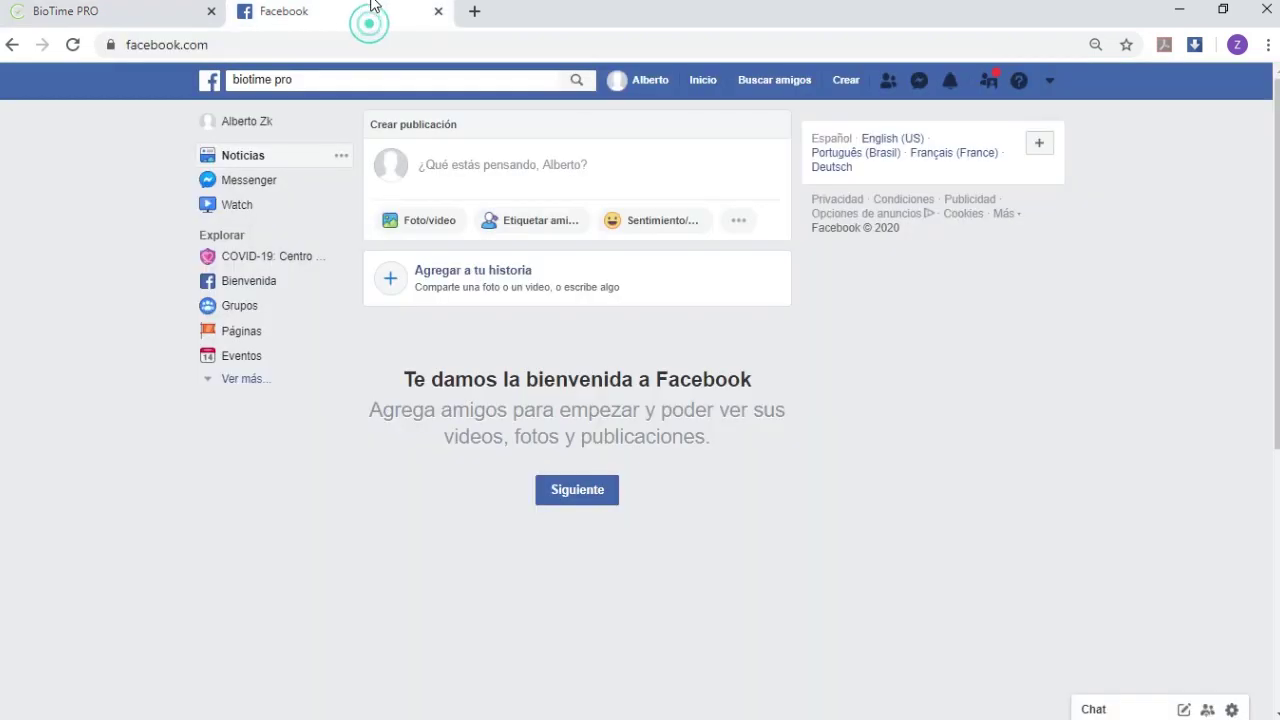
{"action": "left_click", "coordinate": [493, 80]}
{"action": "key", "text": "Return"}
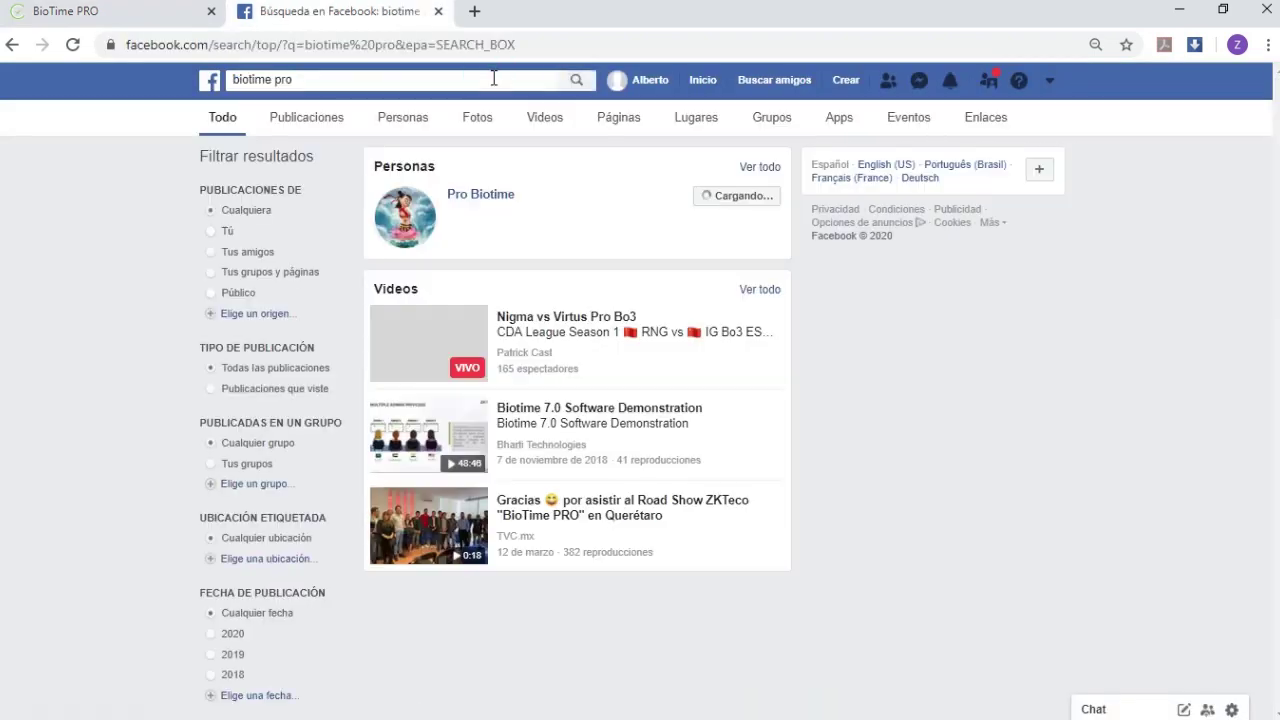
{"action": "left_click", "coordinate": [625, 132]}
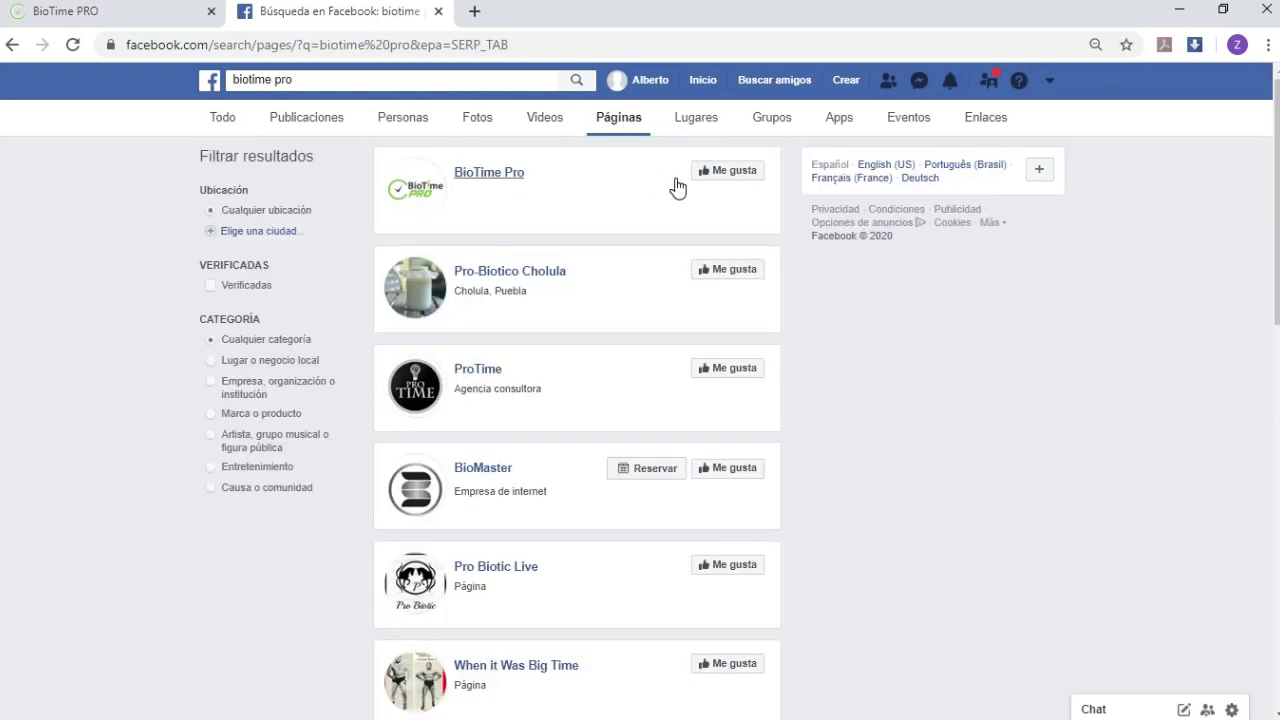
{"action": "left_click", "coordinate": [508, 175]}
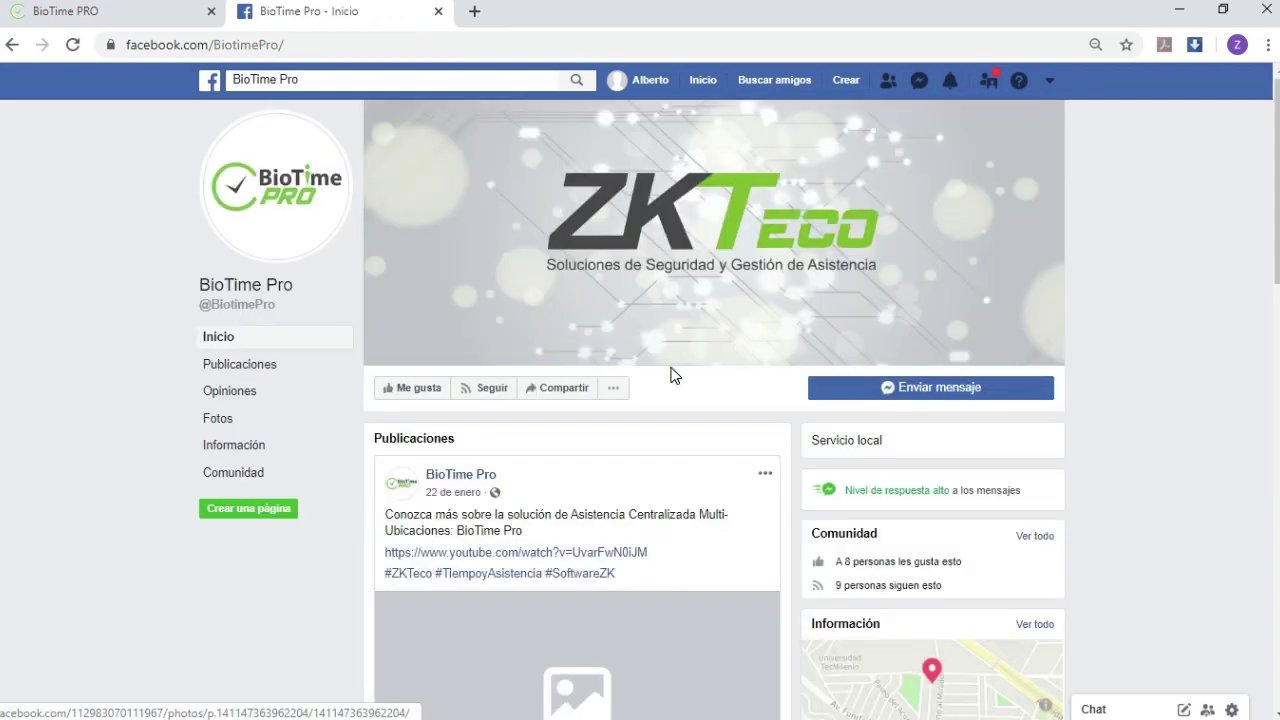
Step: Message the BioTime Pro page and select the bot UID it replies with
{"action": "left_click", "coordinate": [1012, 392]}
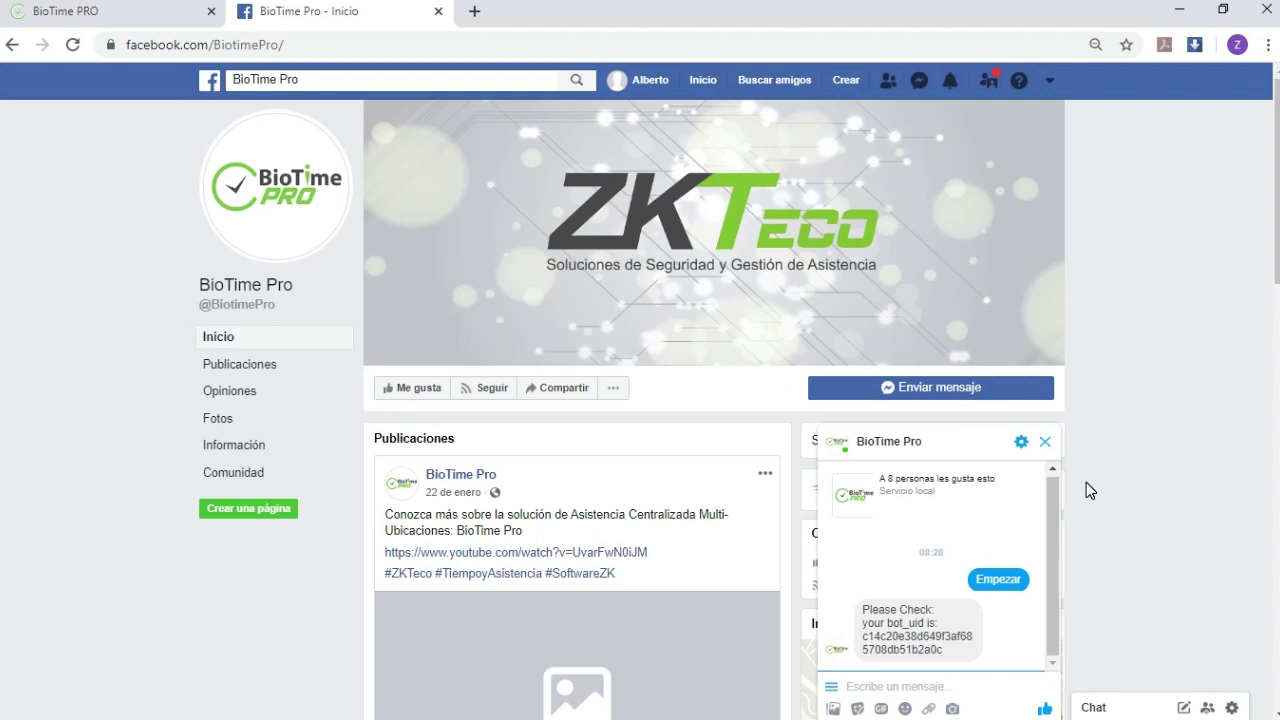
{"action": "left_click_drag", "start_coordinate": [942, 650], "coordinate": [865, 639]}
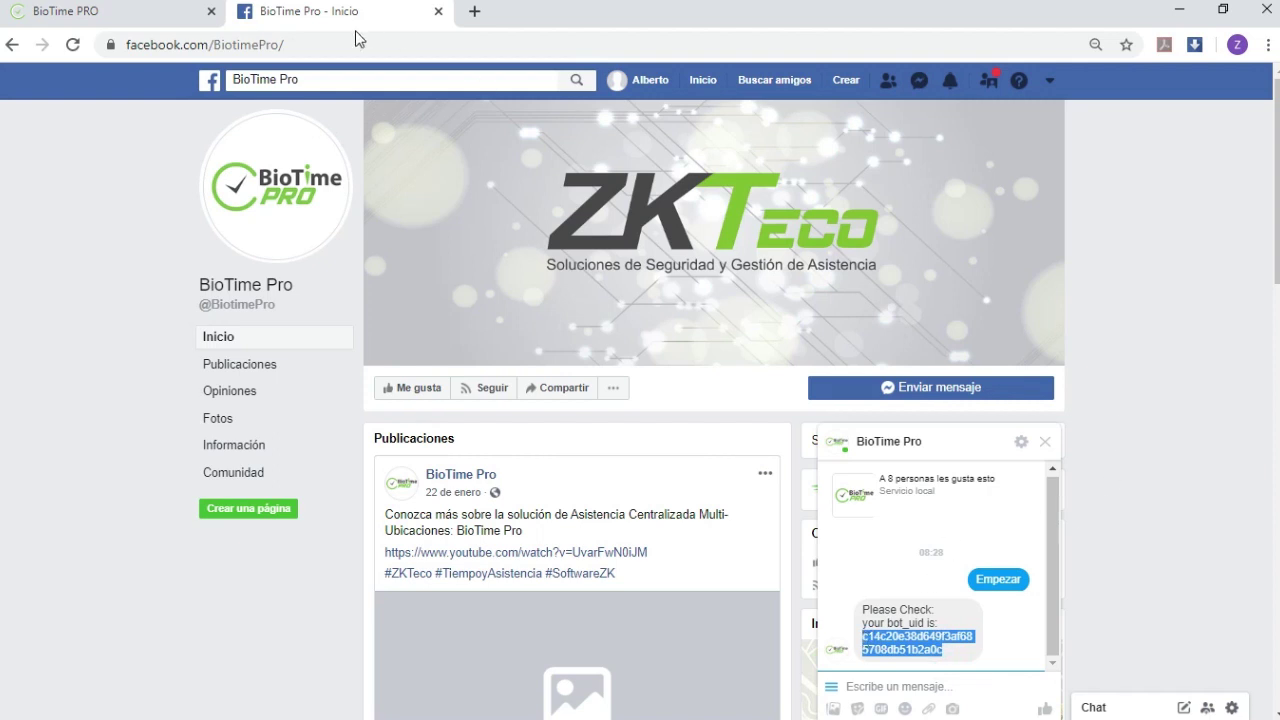
{"action": "left_click", "coordinate": [126, 13]}
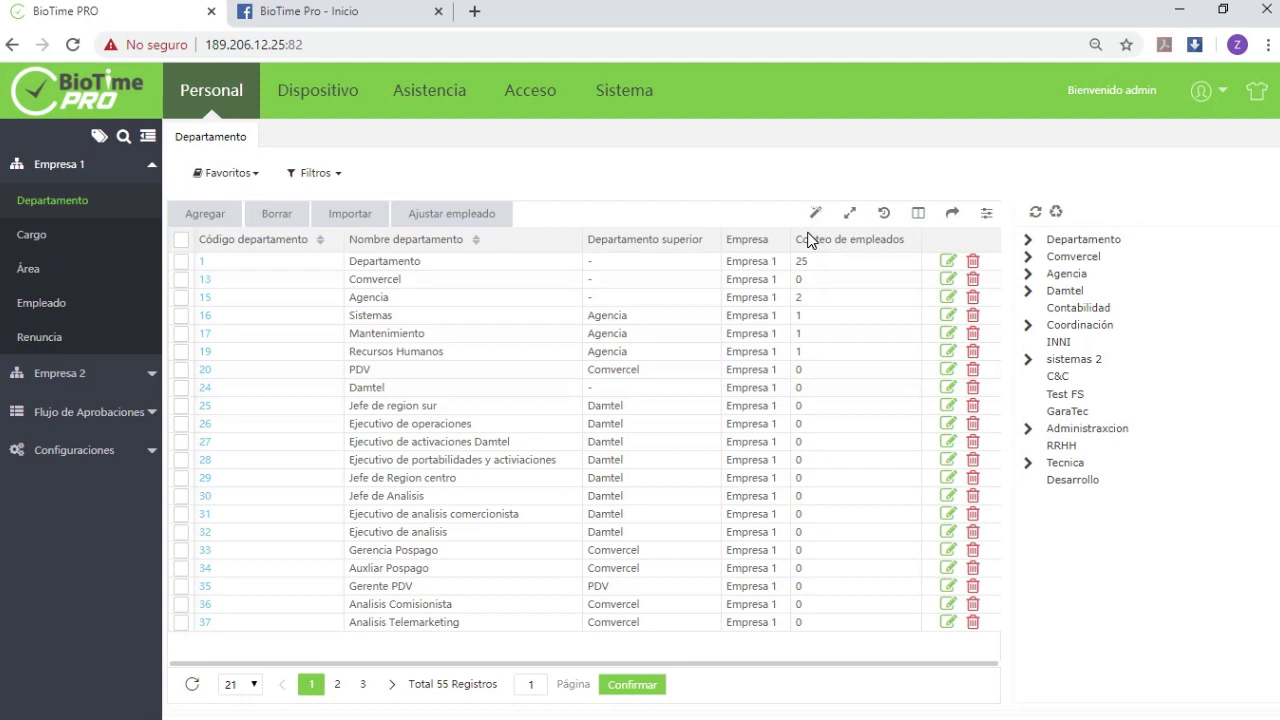
Step: Open the Alertas de Personal list under Sistema > Configuración, glancing at Department Alerts
{"action": "left_click", "coordinate": [640, 112]}
{"action": "left_click", "coordinate": [137, 398]}
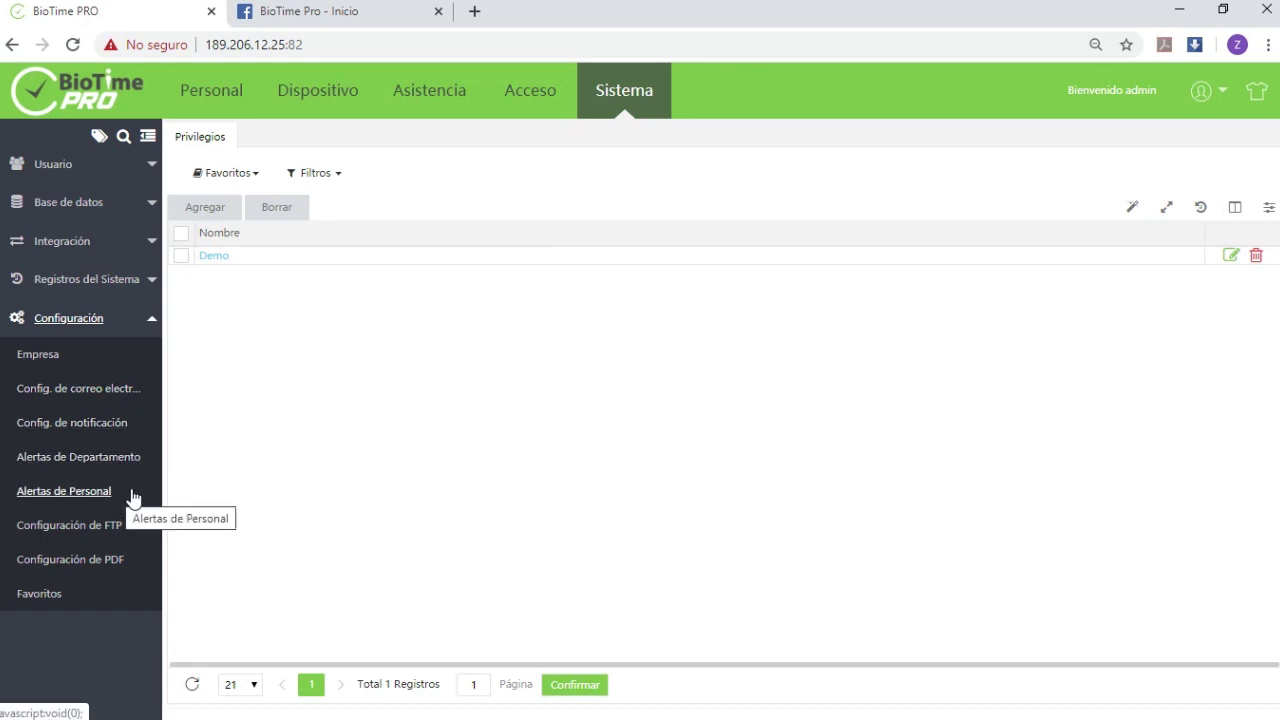
{"action": "left_click", "coordinate": [106, 504]}
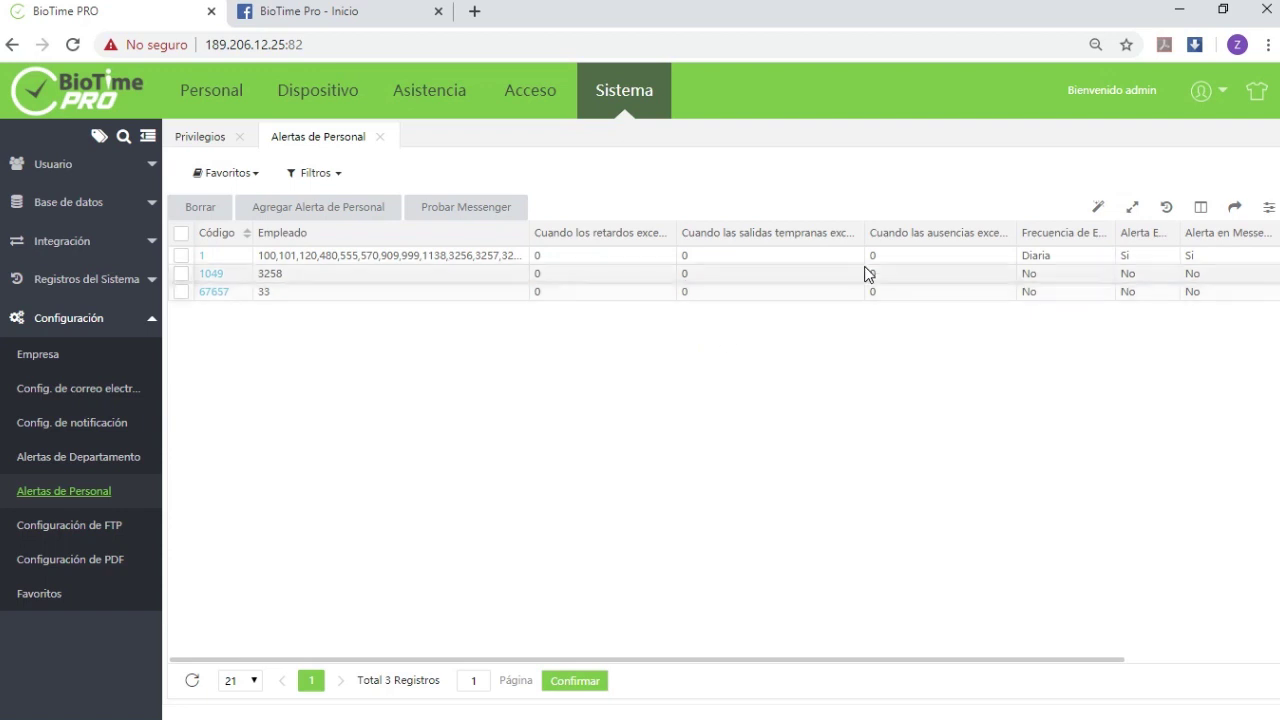
{"action": "left_click", "coordinate": [1214, 260]}
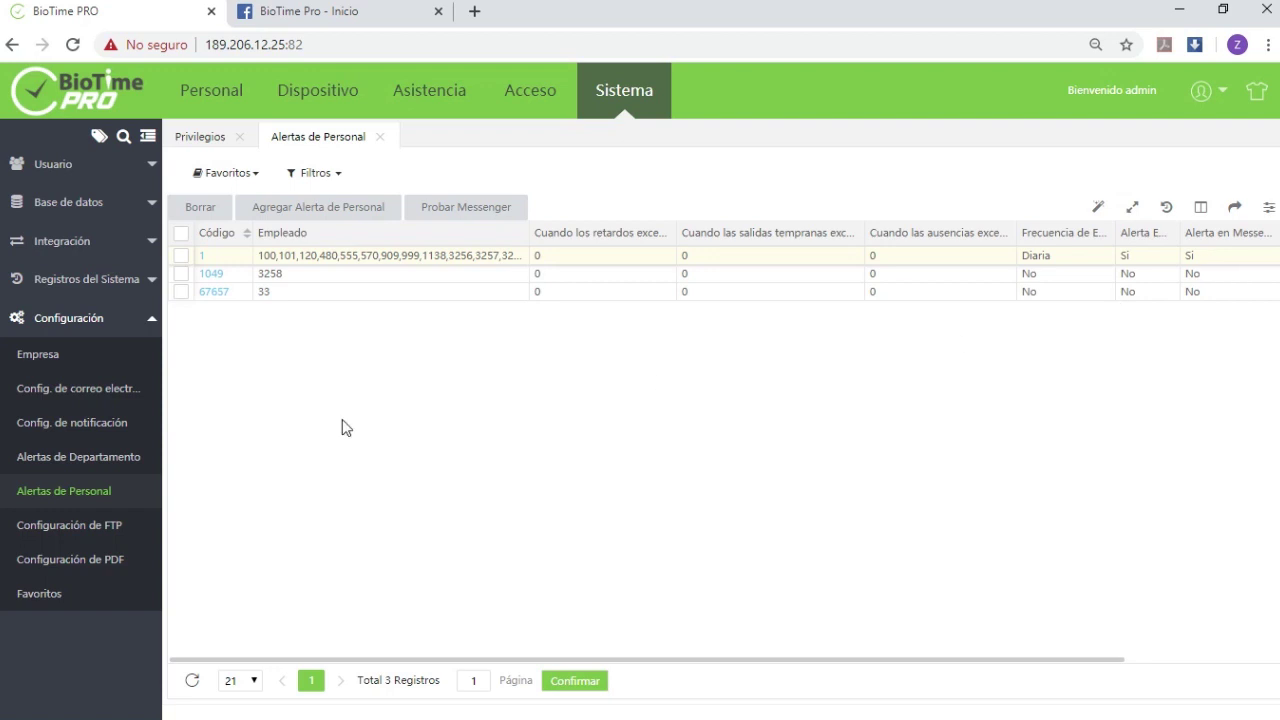
{"action": "left_click", "coordinate": [88, 458]}
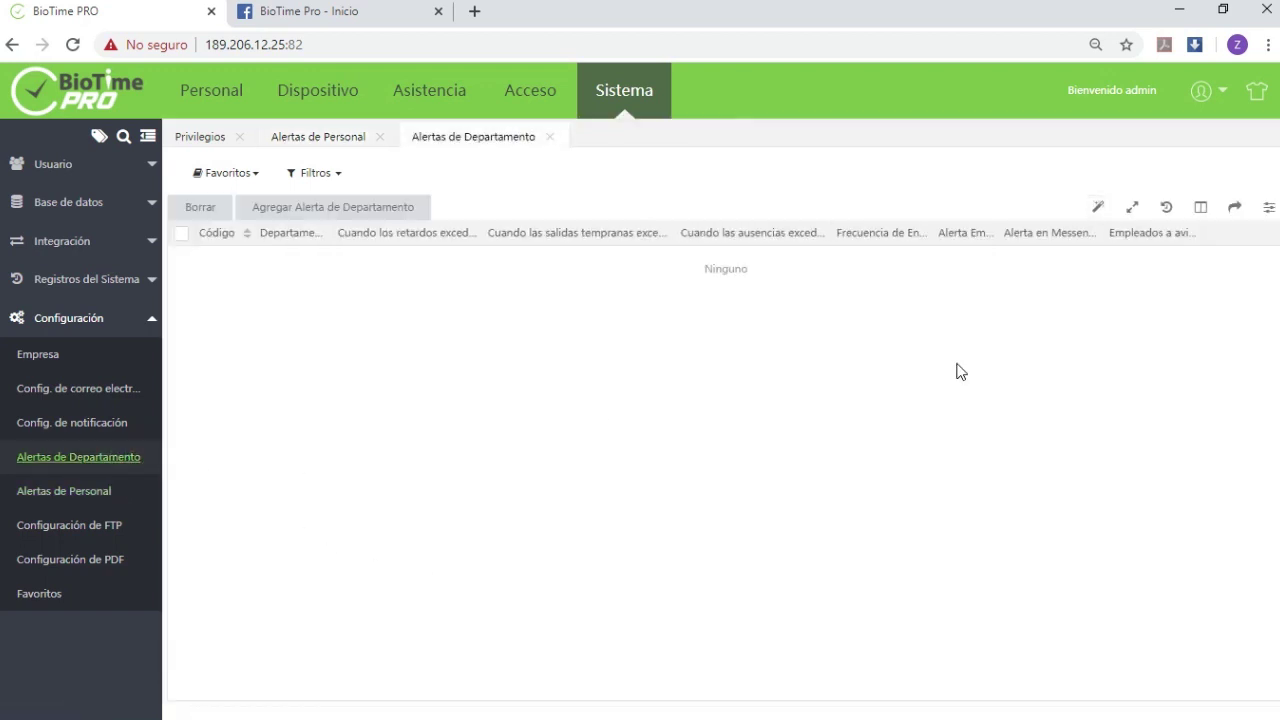
{"action": "left_click", "coordinate": [30, 492]}
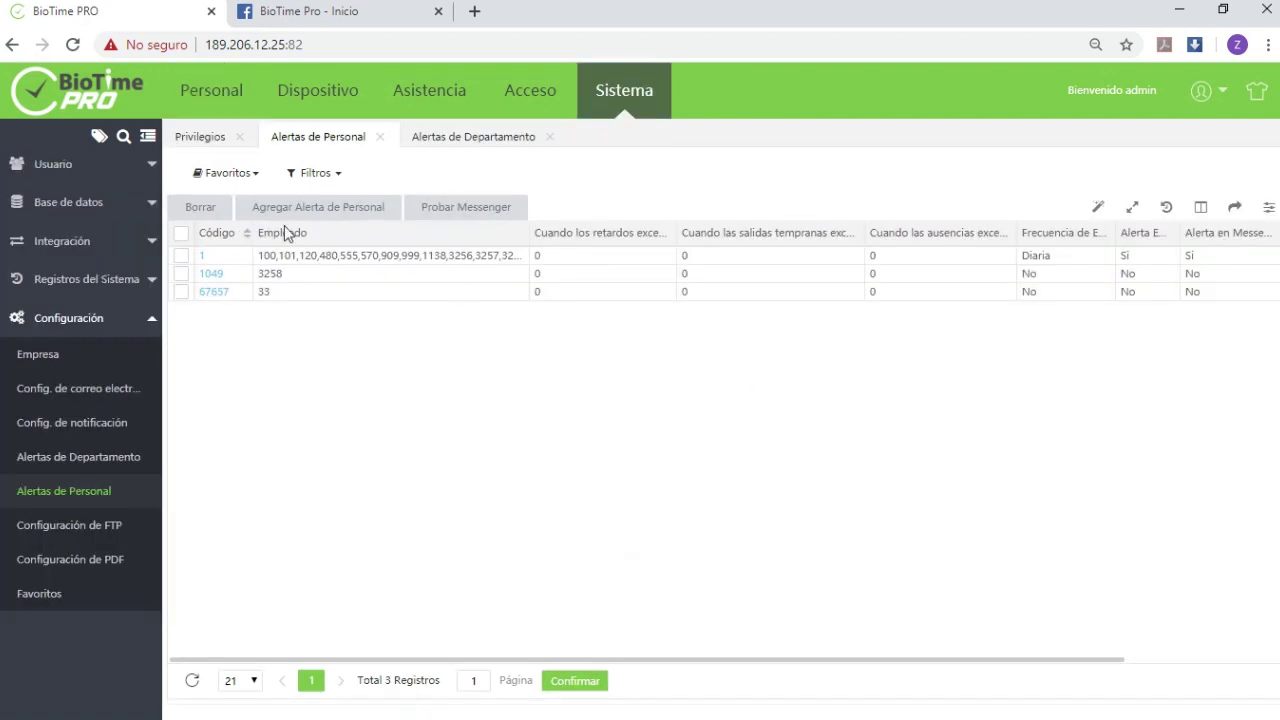
Step: Delete all three personnel alerts and begin a new personnel alert
{"action": "left_click", "coordinate": [180, 234]}
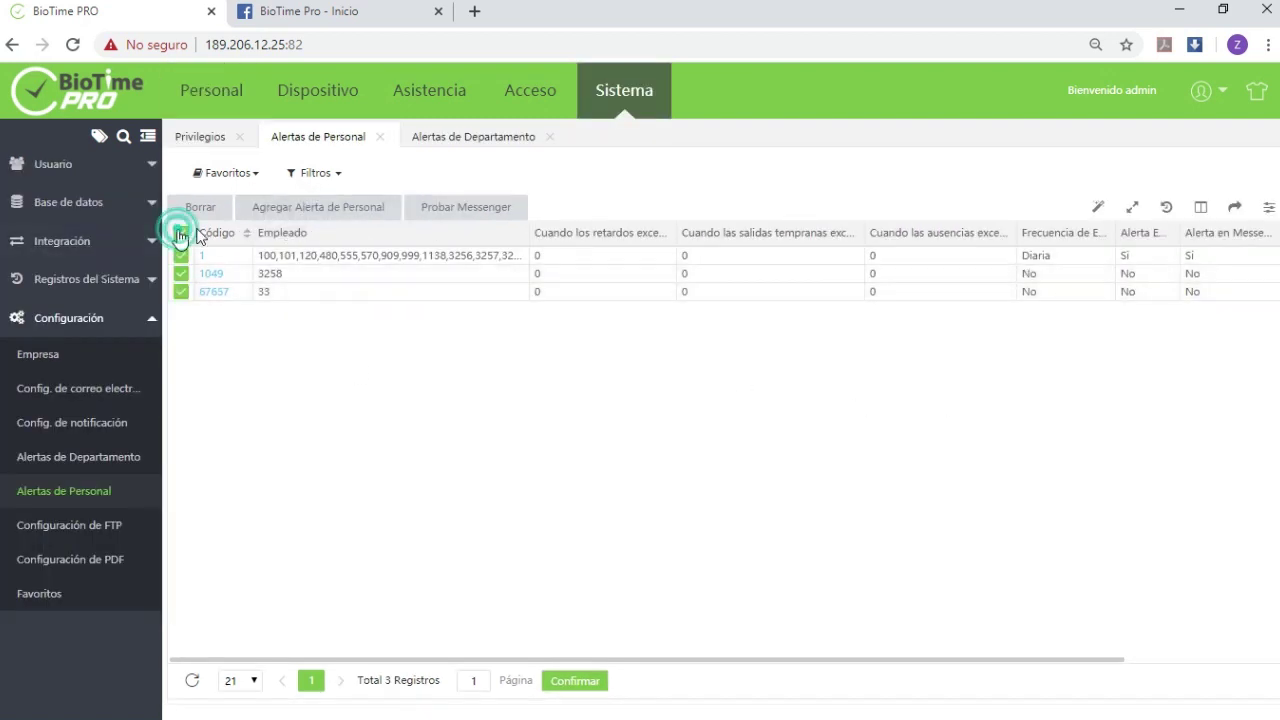
{"action": "left_click", "coordinate": [208, 209]}
{"action": "left_click", "coordinate": [645, 438]}
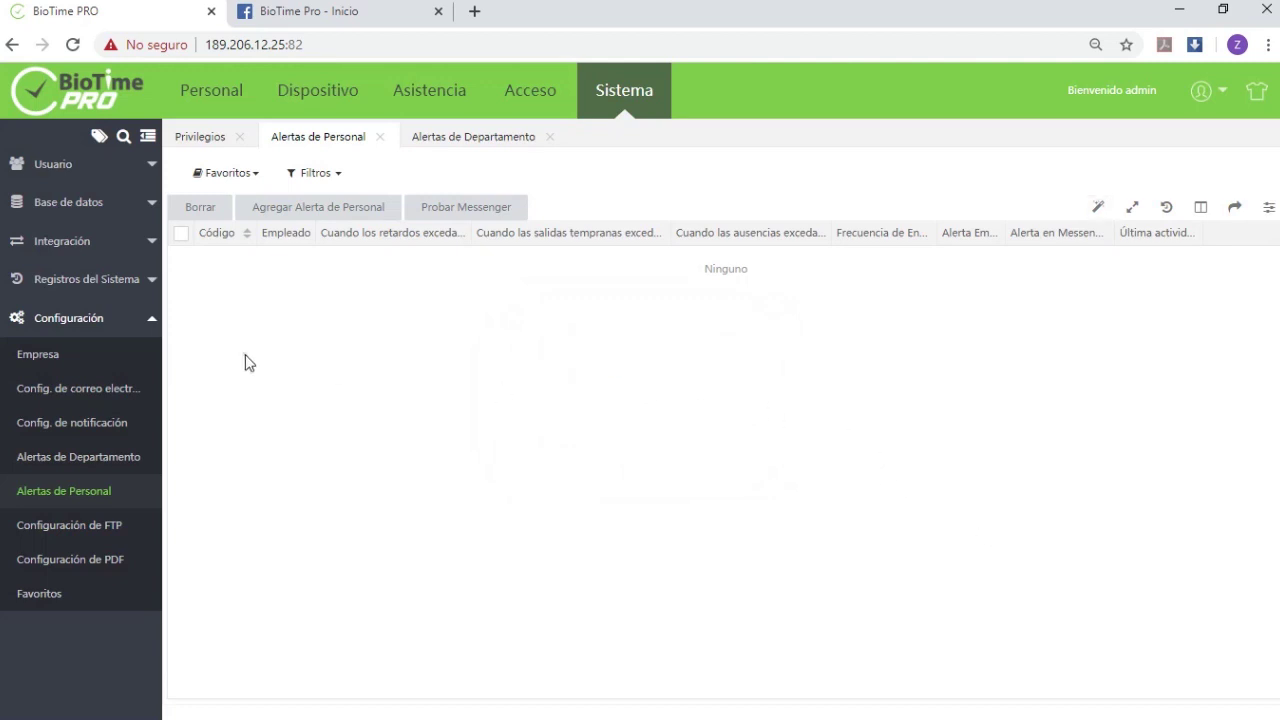
{"action": "left_click", "coordinate": [331, 208]}
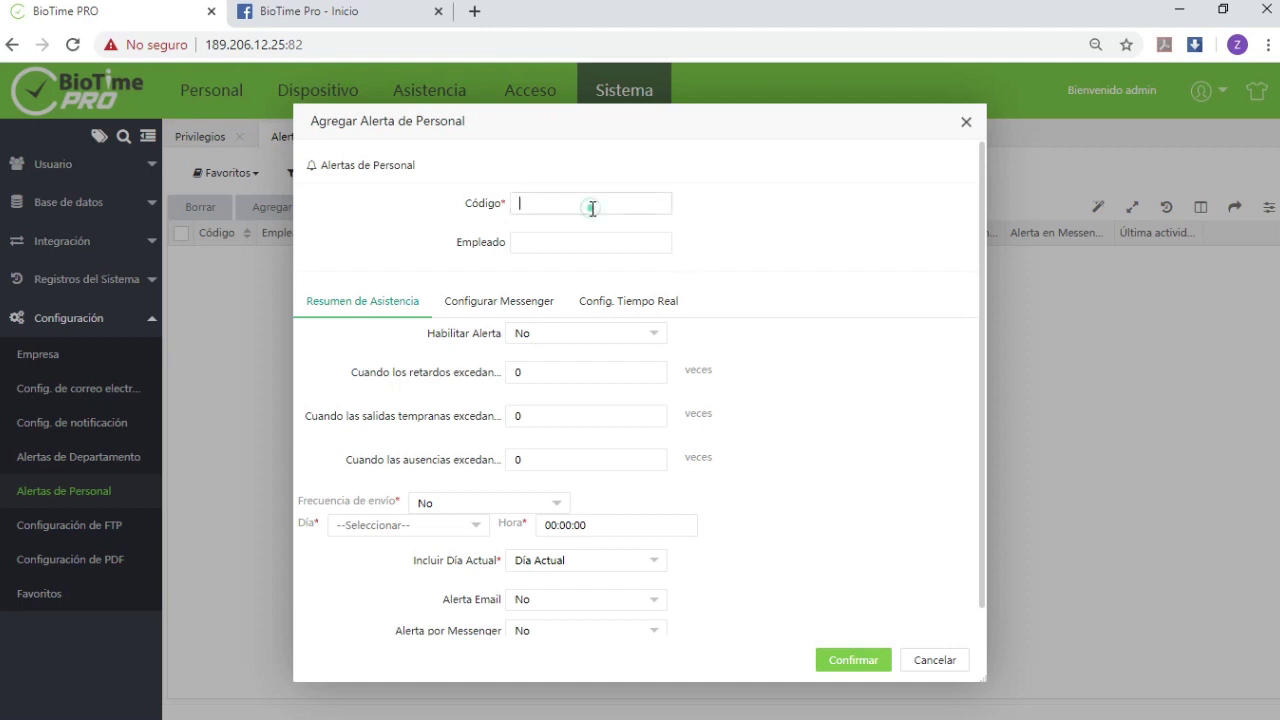
Step: Enter code 23456 for the new alert and bring up the Empleado picker
{"action": "left_click", "coordinate": [592, 208]}
{"action": "type", "text": "23456"}
{"action": "left_click", "coordinate": [779, 229]}
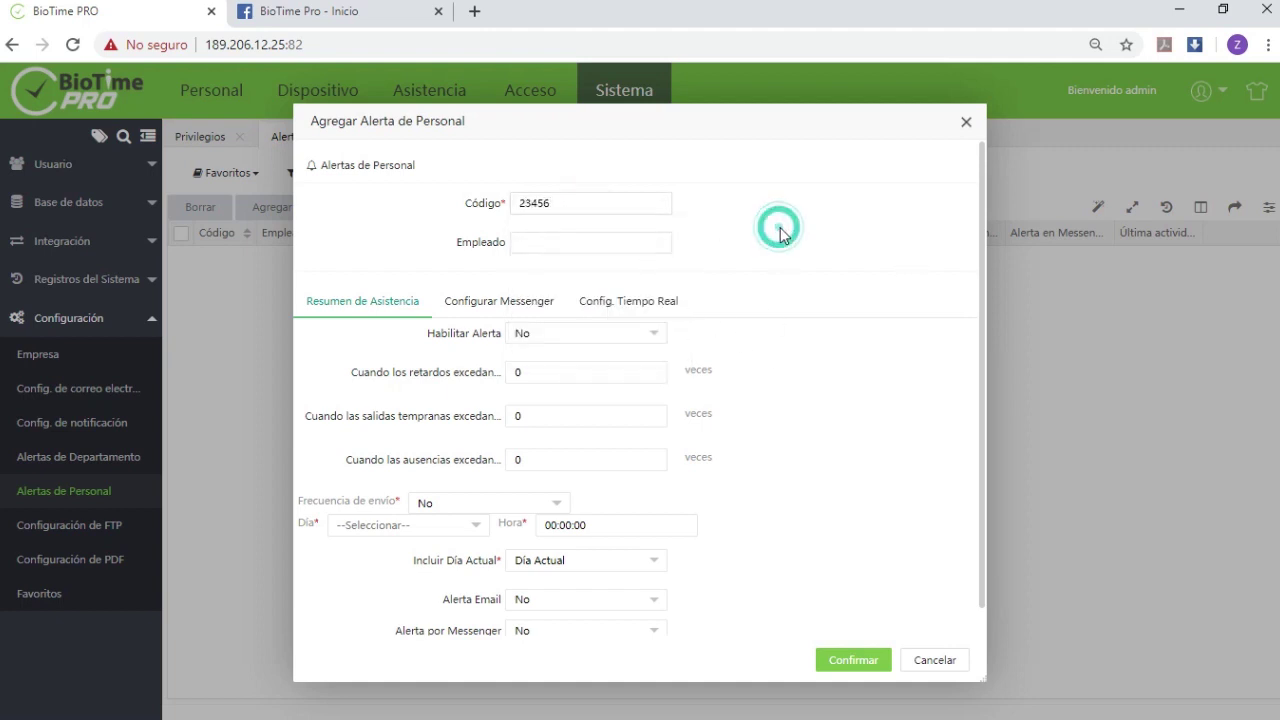
{"action": "left_click", "coordinate": [637, 247]}
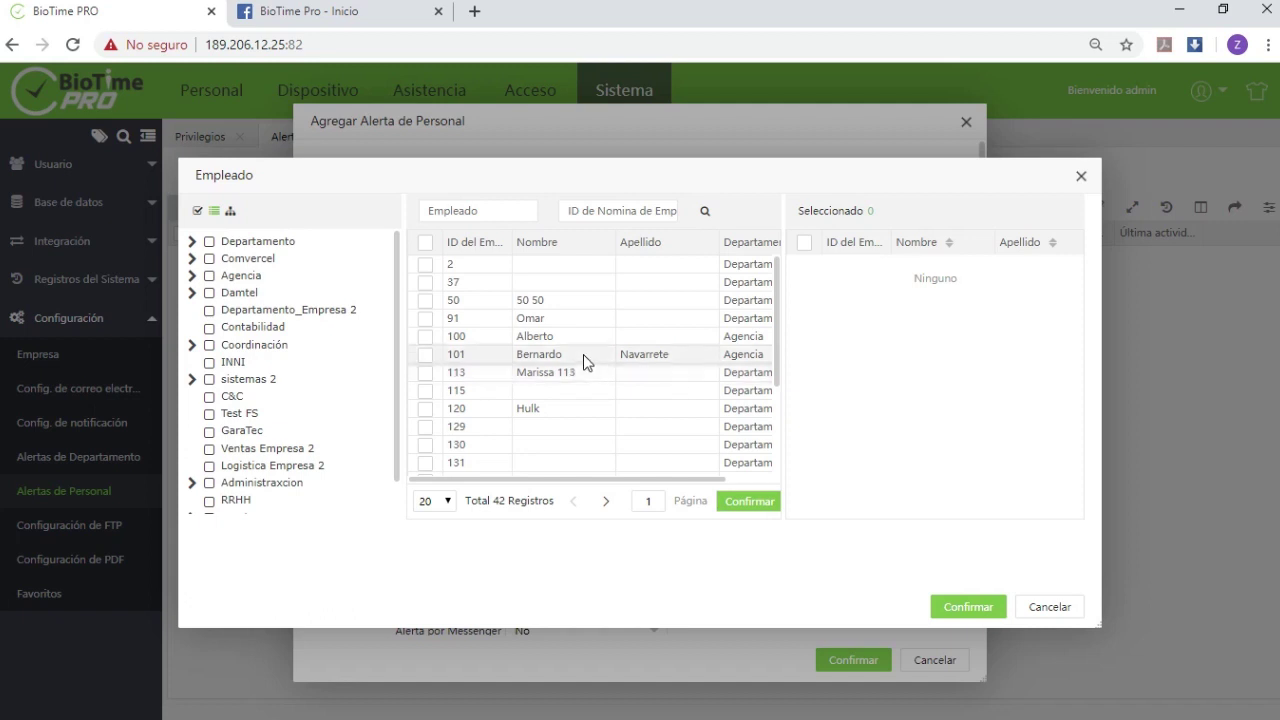
Step: Assign employees 100, 101 and 113 to the personnel alert
{"action": "left_click", "coordinate": [425, 342]}
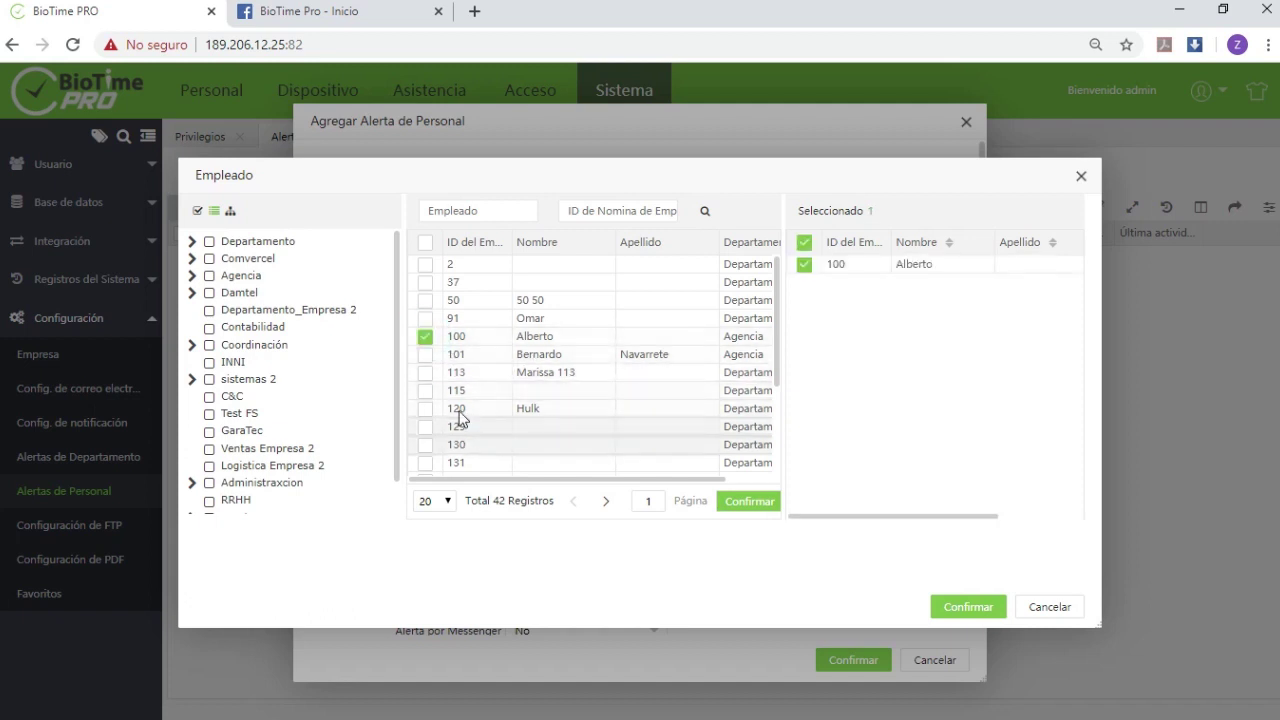
{"action": "left_click", "coordinate": [427, 358]}
{"action": "left_click", "coordinate": [426, 374]}
{"action": "left_click", "coordinate": [965, 607]}
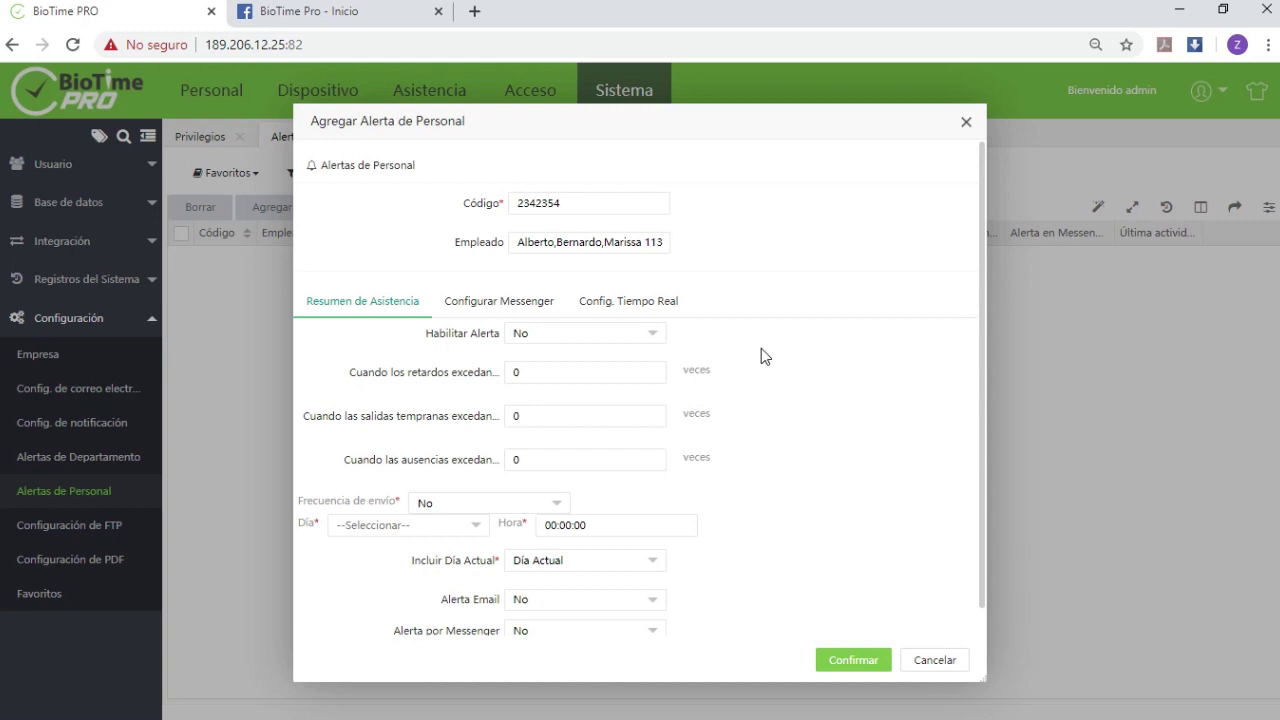
Step: Set Alerta por Messenger to Sí and the summary sending frequency to Diaria
{"action": "scroll", "coordinate": [770, 497], "scroll_direction": "down", "scroll_amount": 1}
{"action": "left_click", "coordinate": [662, 608]}
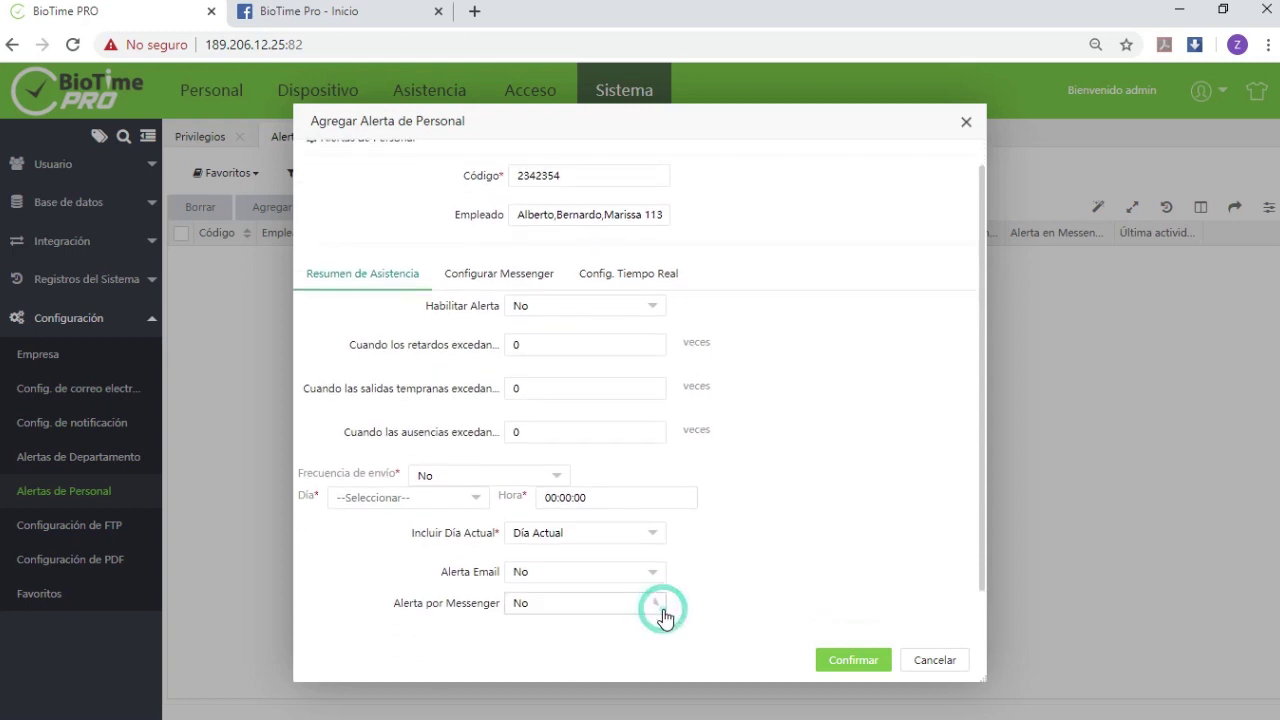
{"action": "left_click", "coordinate": [565, 632]}
{"action": "scroll", "coordinate": [801, 551], "scroll_direction": "up", "scroll_amount": 1}
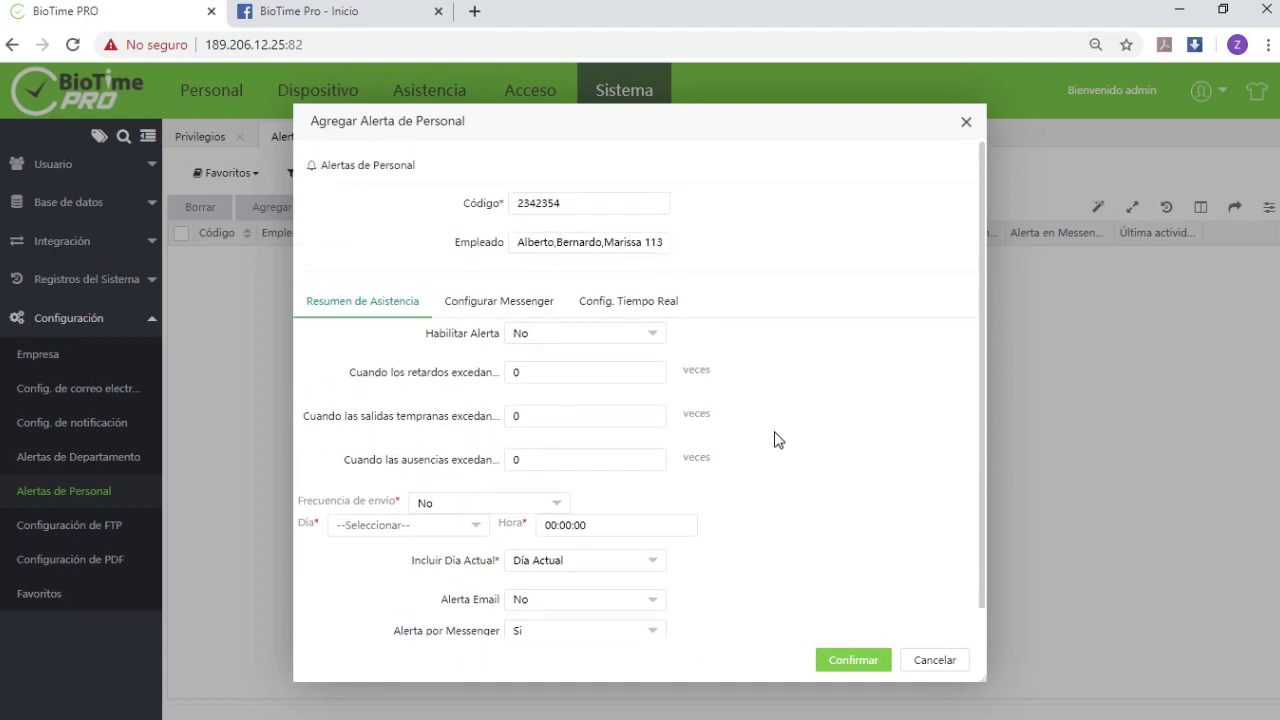
{"action": "scroll", "coordinate": [782, 428], "scroll_direction": "down", "scroll_amount": 1}
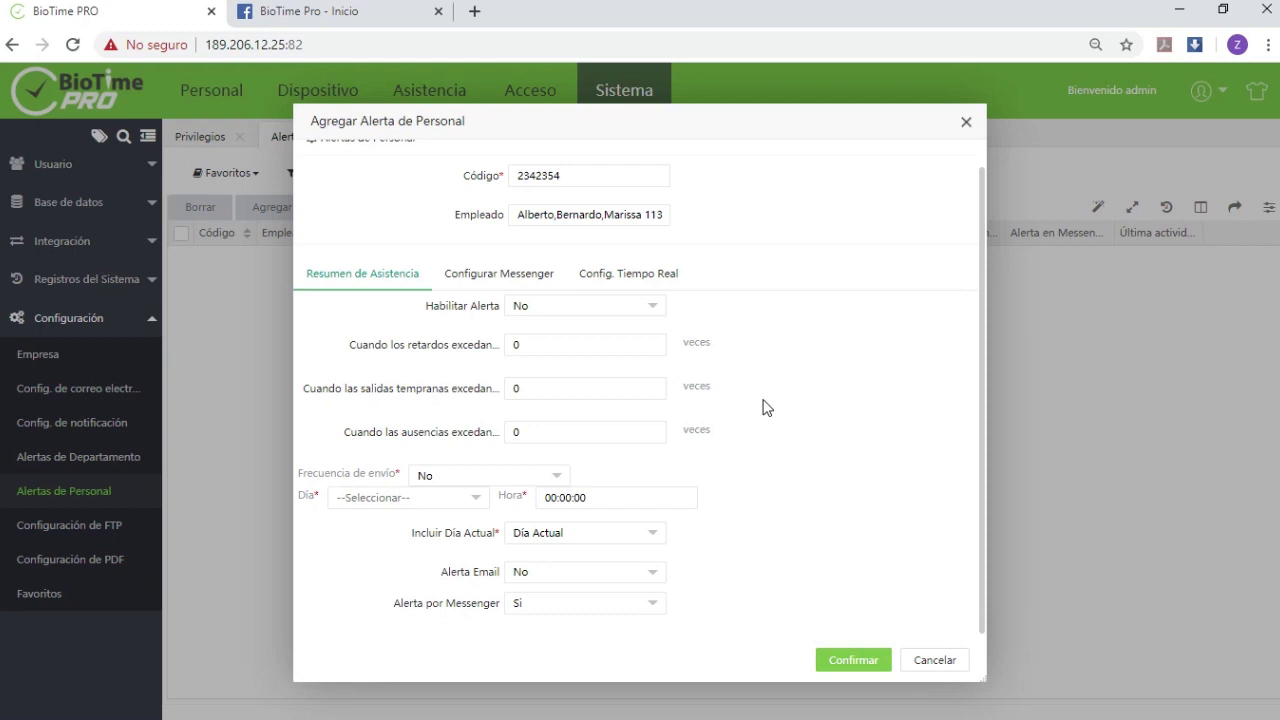
{"action": "left_click", "coordinate": [515, 476]}
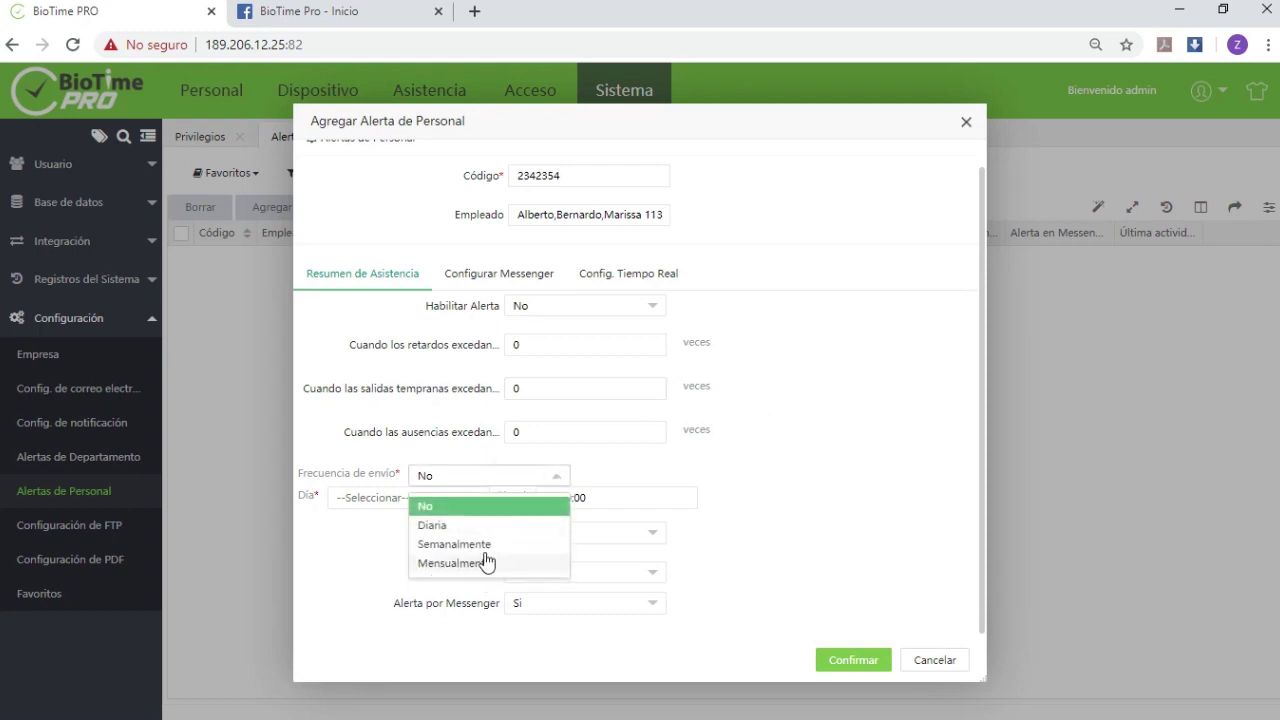
{"action": "left_click", "coordinate": [455, 530]}
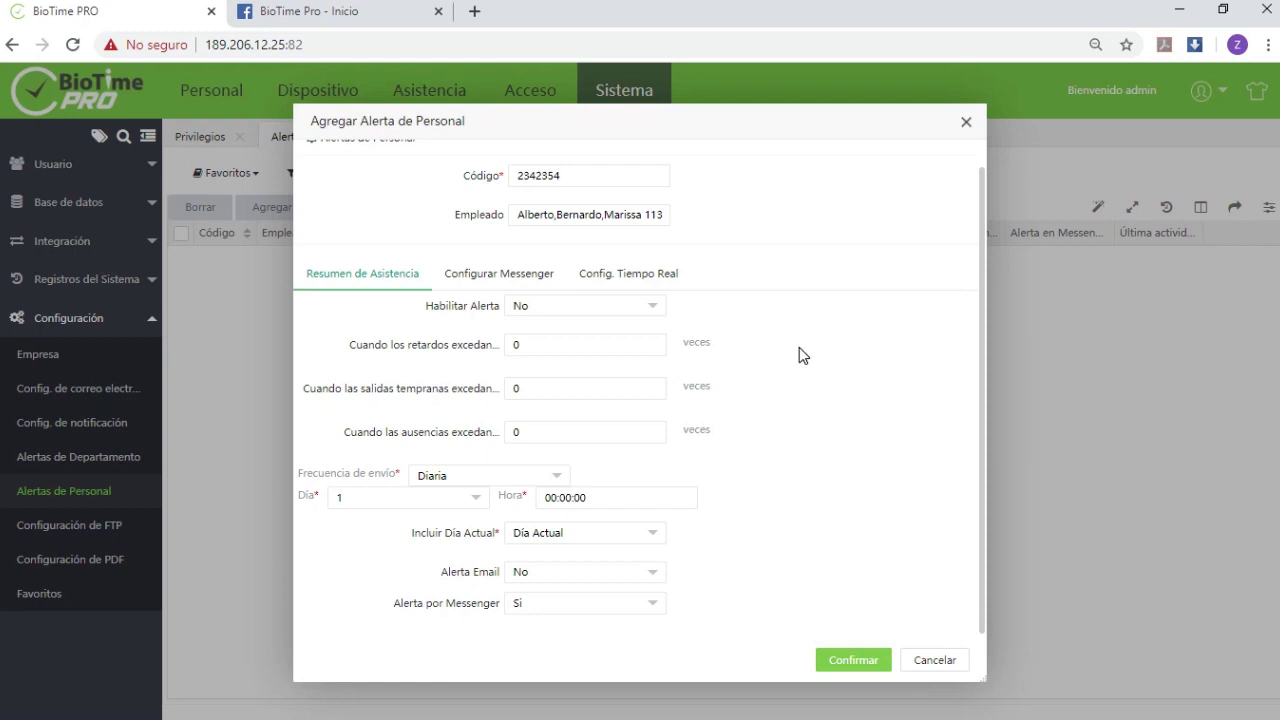
Step: Paste the copied bot UID into the BOT UID field under Configurar Messenger
{"action": "left_click", "coordinate": [521, 274]}
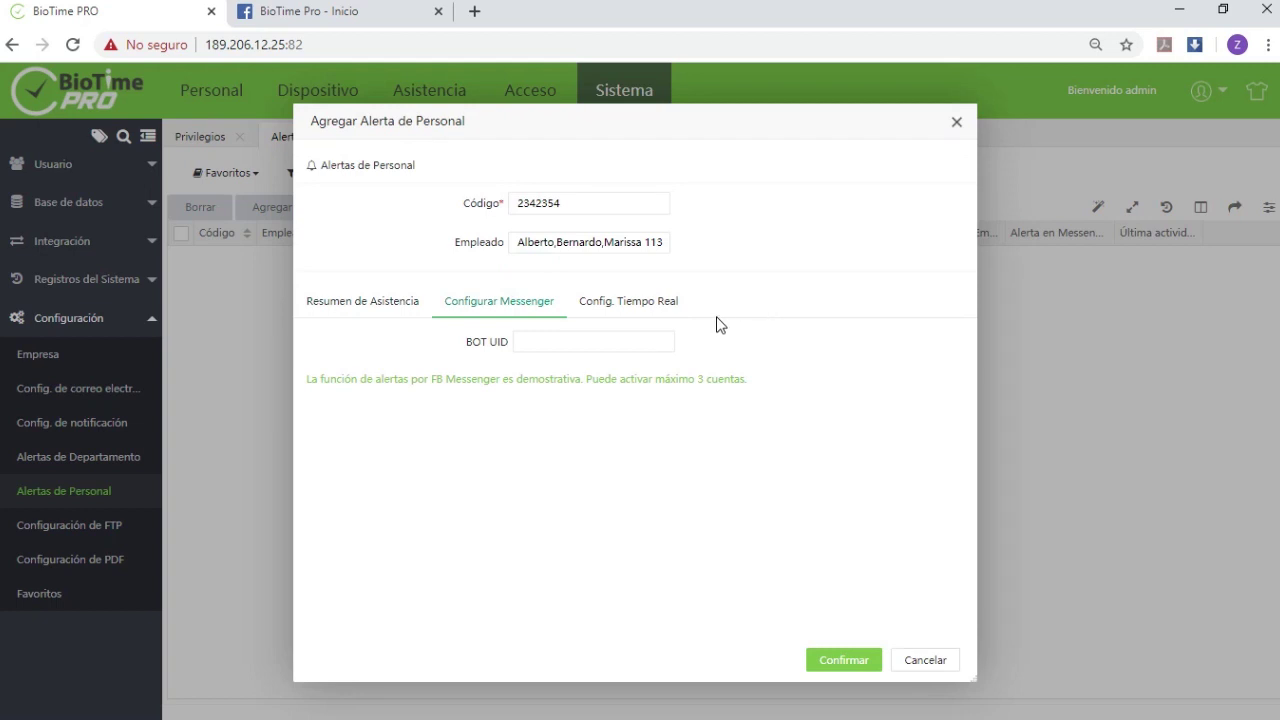
{"action": "left_click", "coordinate": [540, 342]}
{"action": "type", "text": "e38d649f3af685708db51b2a0d"}
{"action": "left_click", "coordinate": [790, 337]}
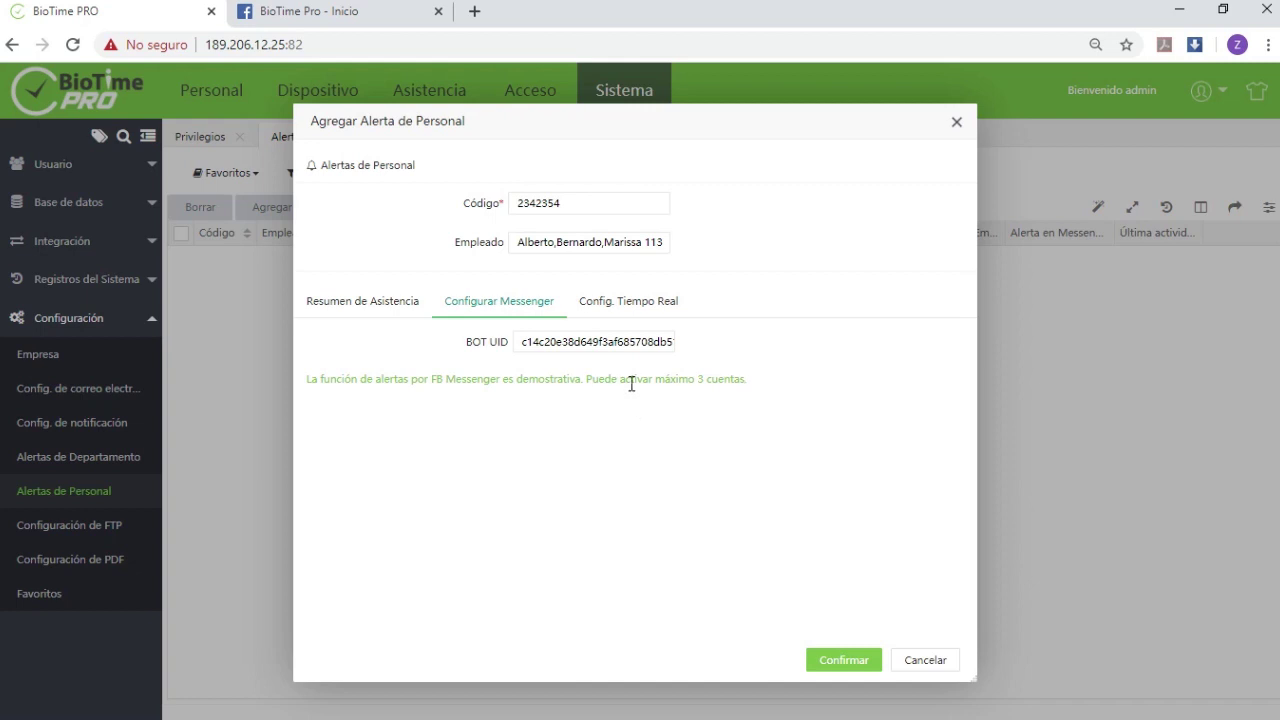
Step: On Config. Tiempo Real, set Habilitar Alerta FB Messenger to Sí
{"action": "left_click", "coordinate": [650, 304]}
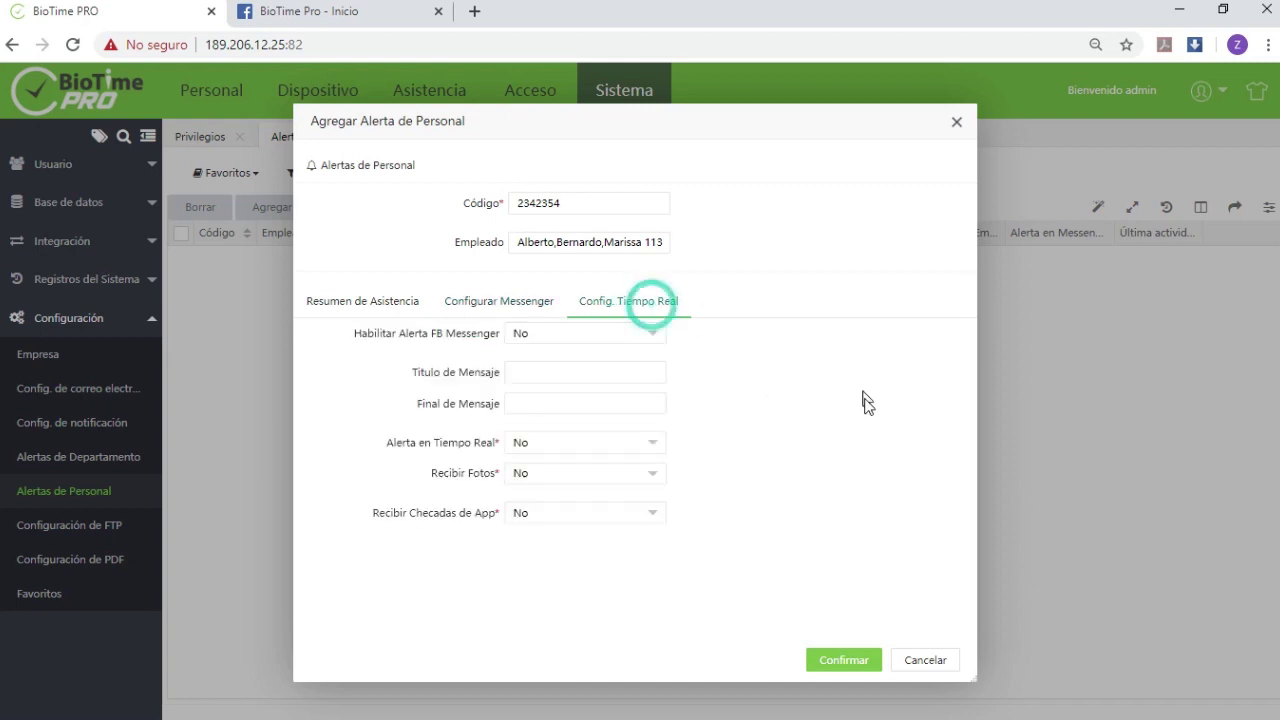
{"action": "left_click", "coordinate": [870, 412]}
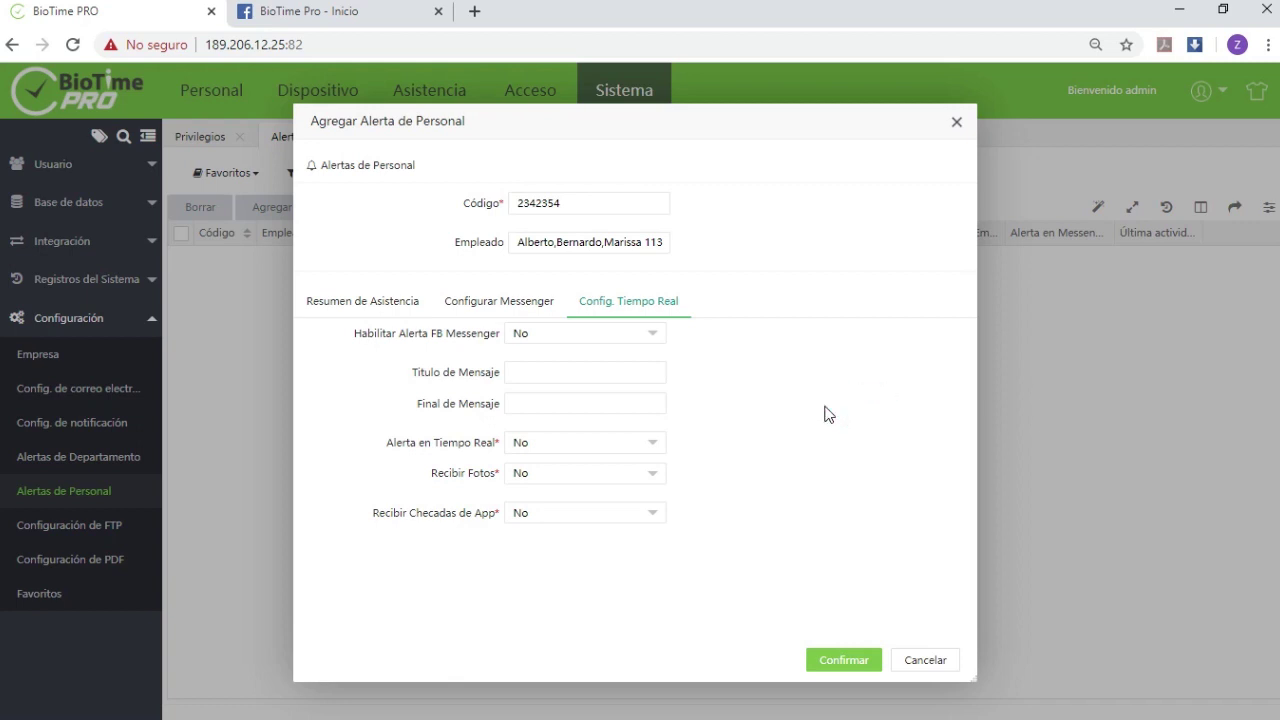
{"action": "left_click", "coordinate": [653, 336]}
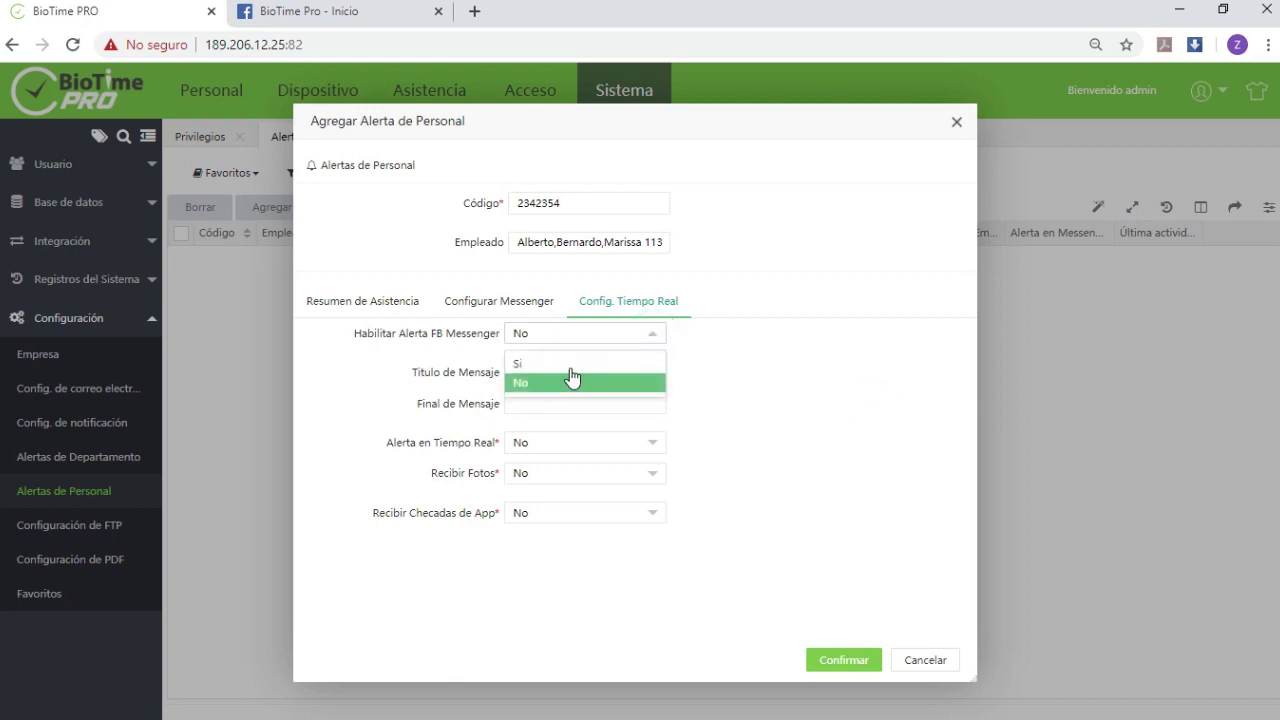
{"action": "left_click", "coordinate": [570, 368]}
{"action": "left_click", "coordinate": [856, 354]}
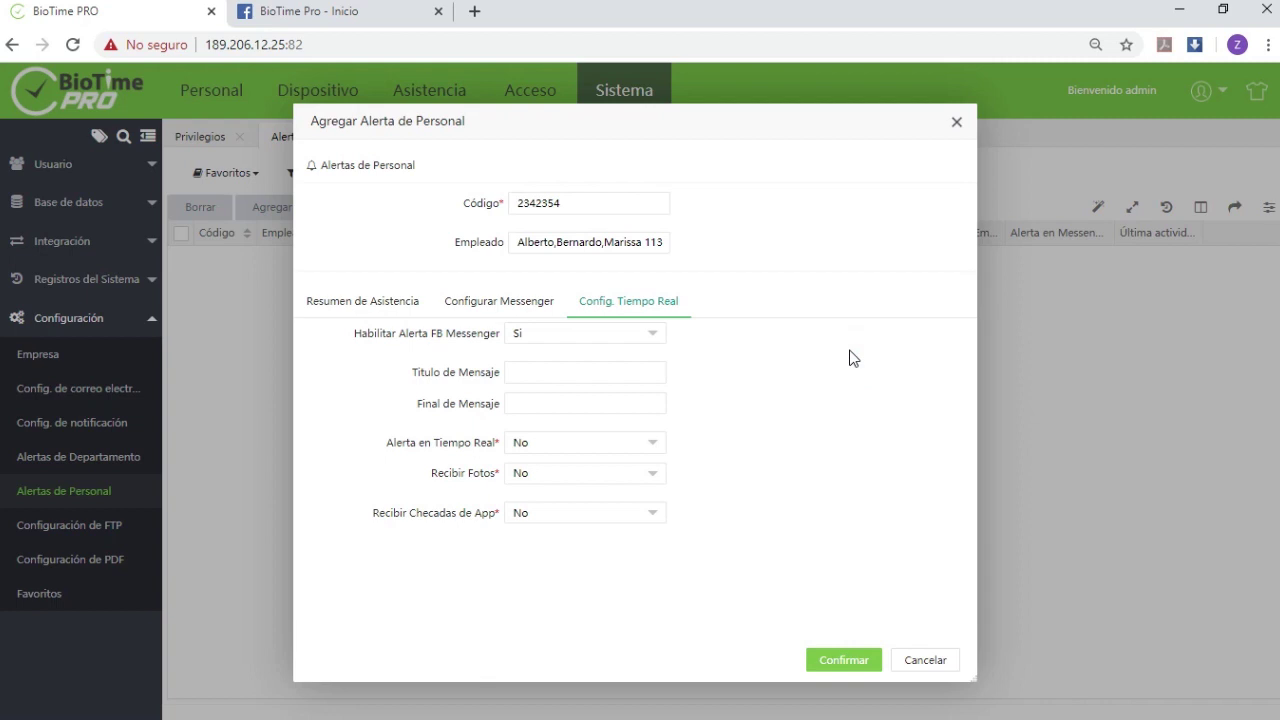
Step: Set the message title to 'Hola' and the ending to 'Gracias por su atención.'
{"action": "left_click", "coordinate": [558, 376]}
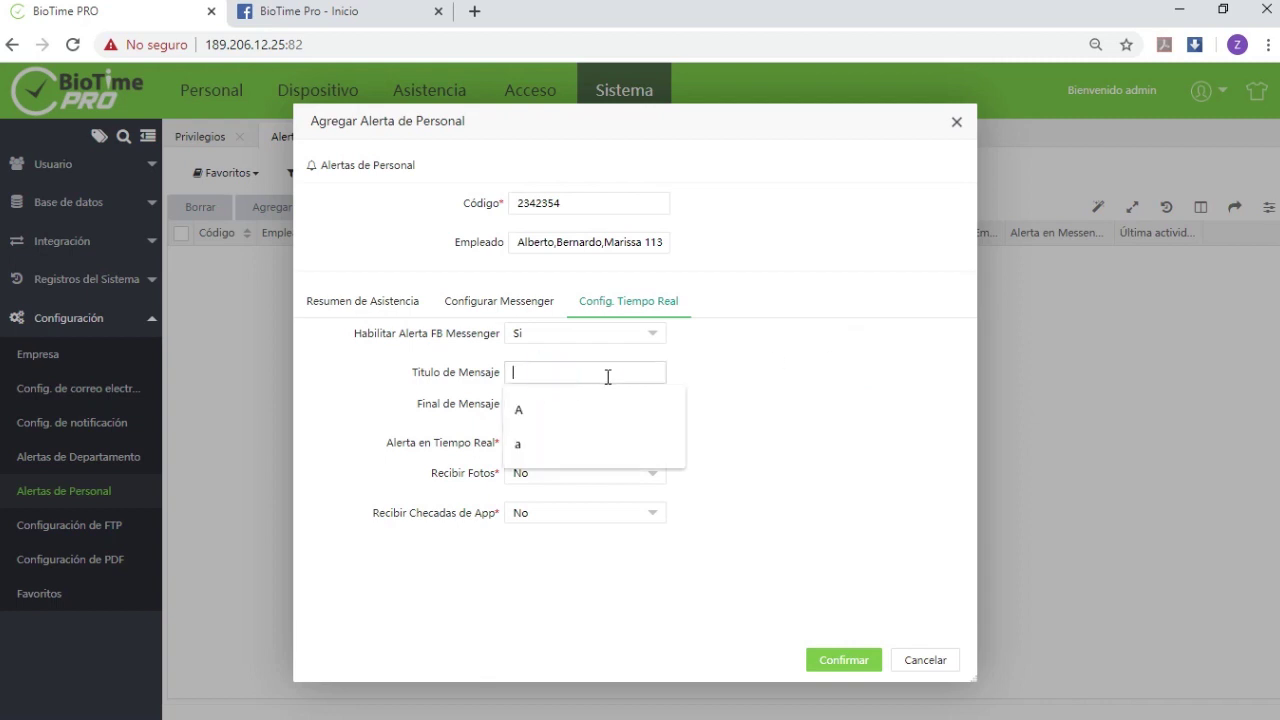
{"action": "left_click", "coordinate": [846, 366]}
{"action": "left_click", "coordinate": [585, 370]}
{"action": "type", "text": "Hola"}
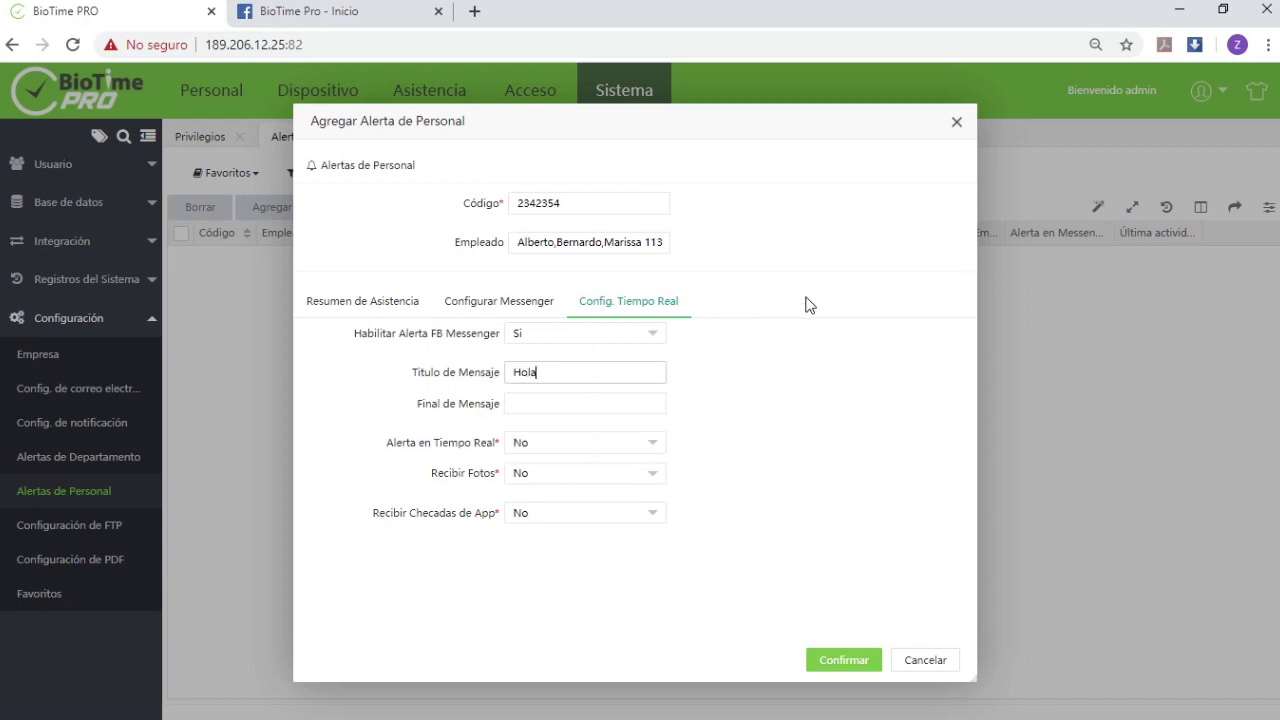
{"action": "left_click", "coordinate": [586, 403]}
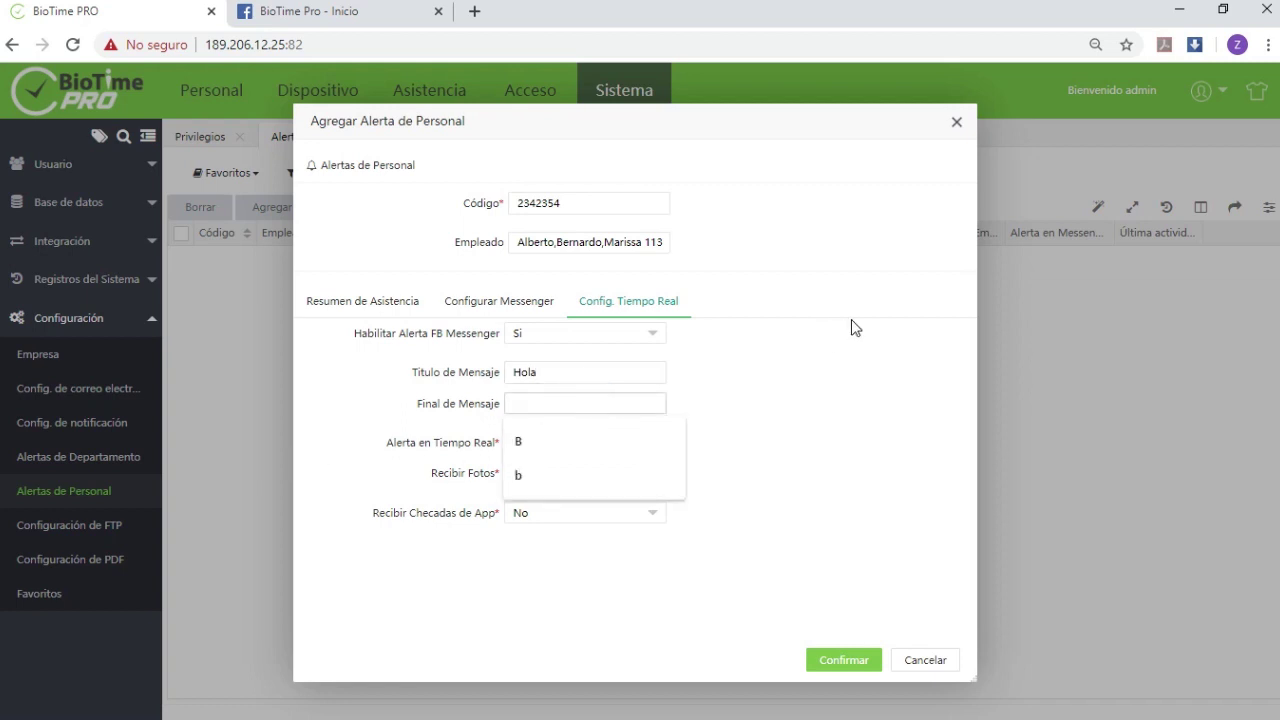
{"action": "left_click", "coordinate": [780, 392]}
{"action": "left_click", "coordinate": [634, 401]}
{"action": "type", "text": "Gracias por su "}
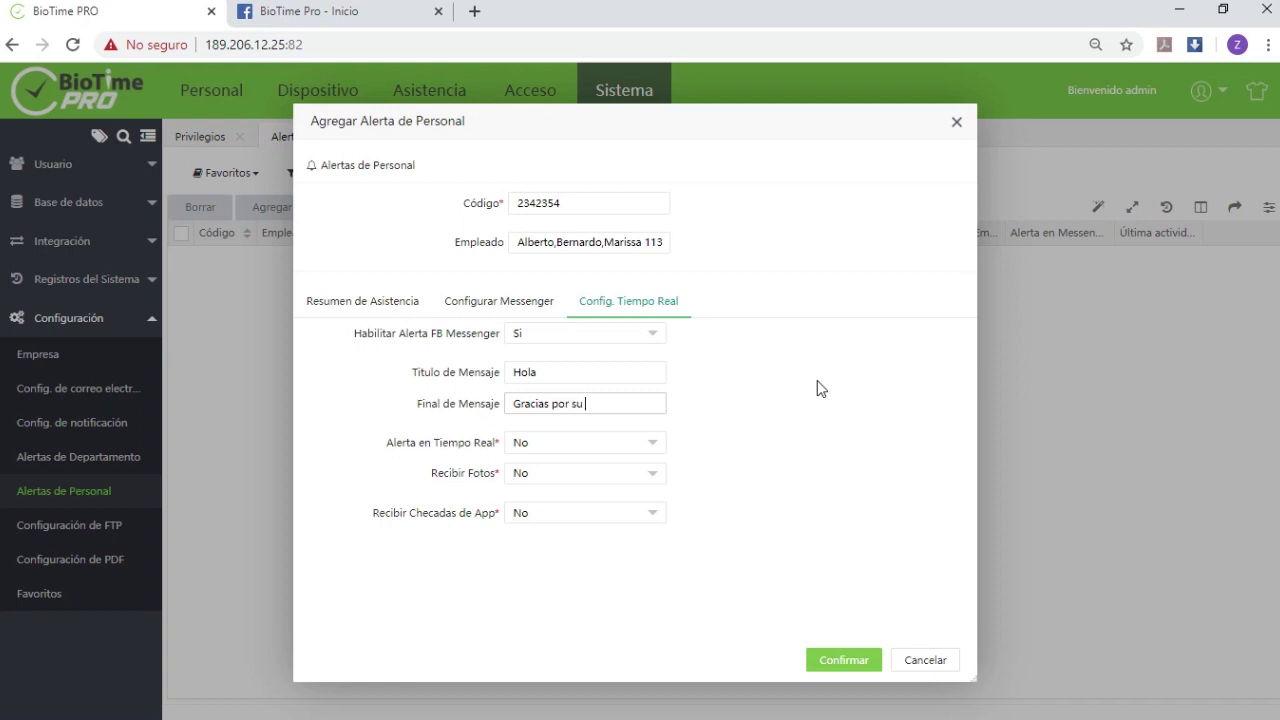
{"action": "type", "text": "atención."}
Step: Turn on real-time alerts, photo receipt and app check-ins, then save the alert
{"action": "left_click", "coordinate": [648, 444]}
{"action": "left_click", "coordinate": [619, 472]}
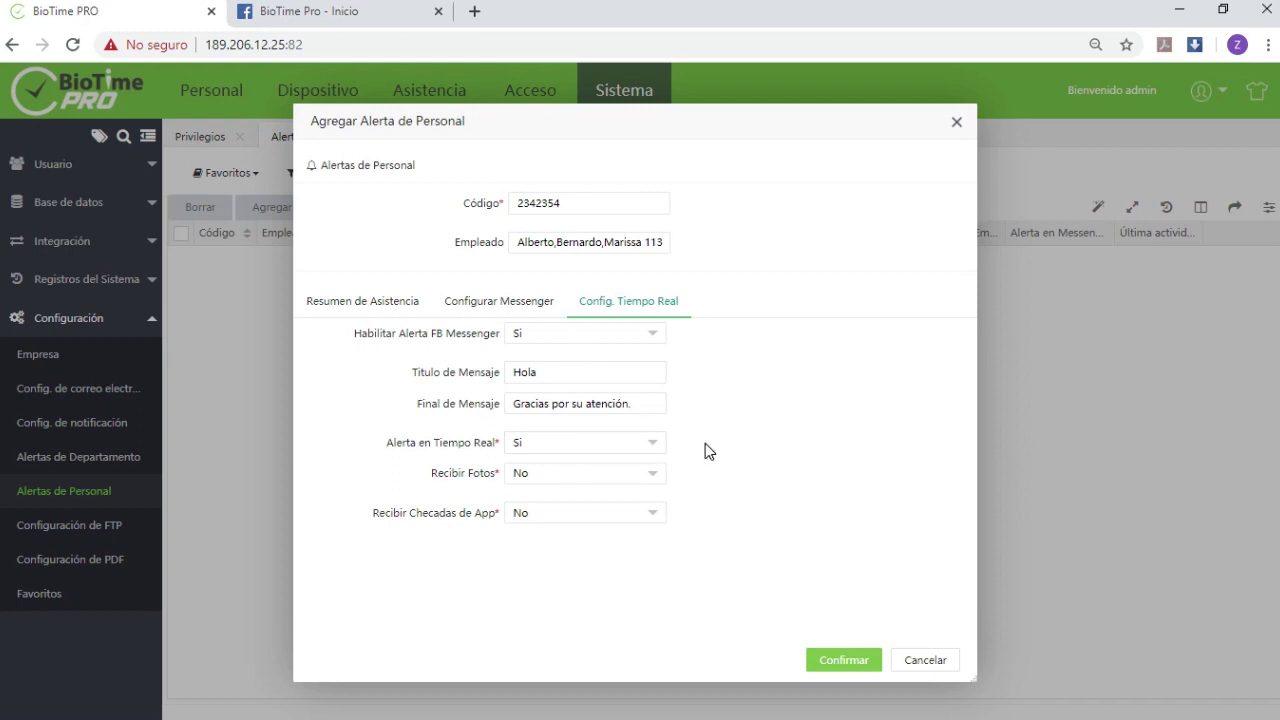
{"action": "left_click", "coordinate": [590, 476]}
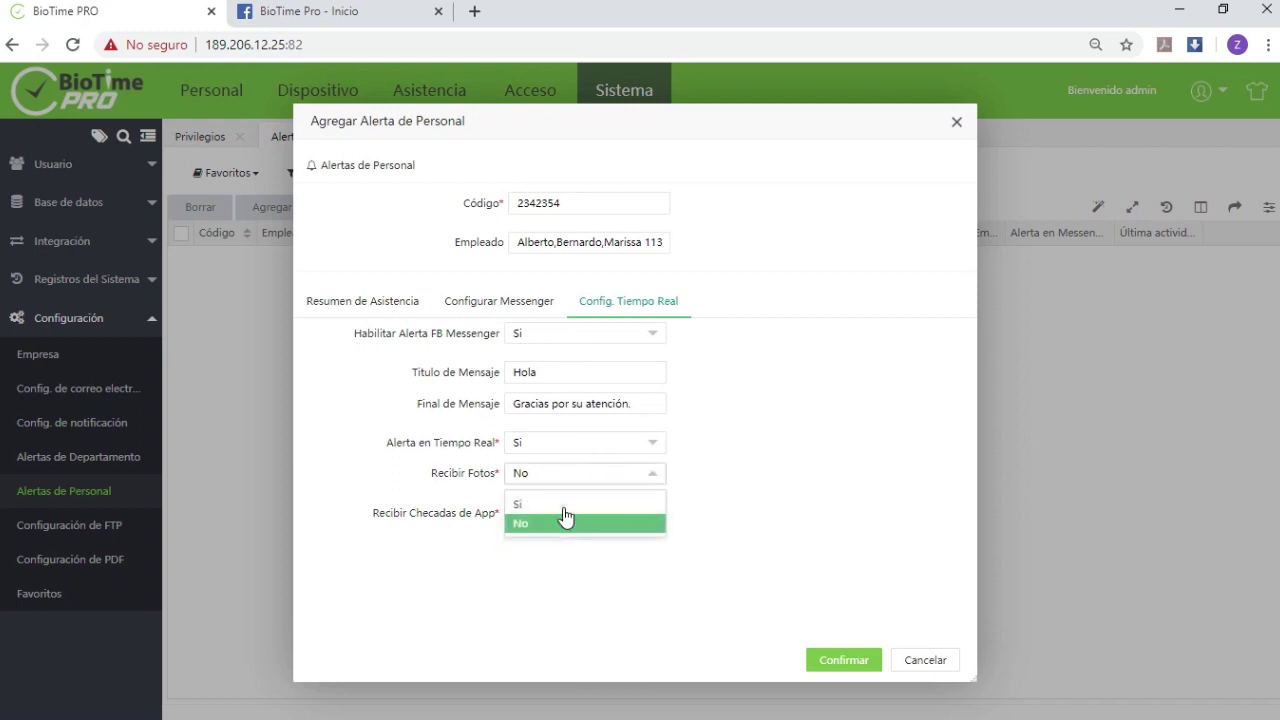
{"action": "left_click", "coordinate": [572, 505]}
{"action": "left_click", "coordinate": [585, 514]}
{"action": "left_click", "coordinate": [577, 544]}
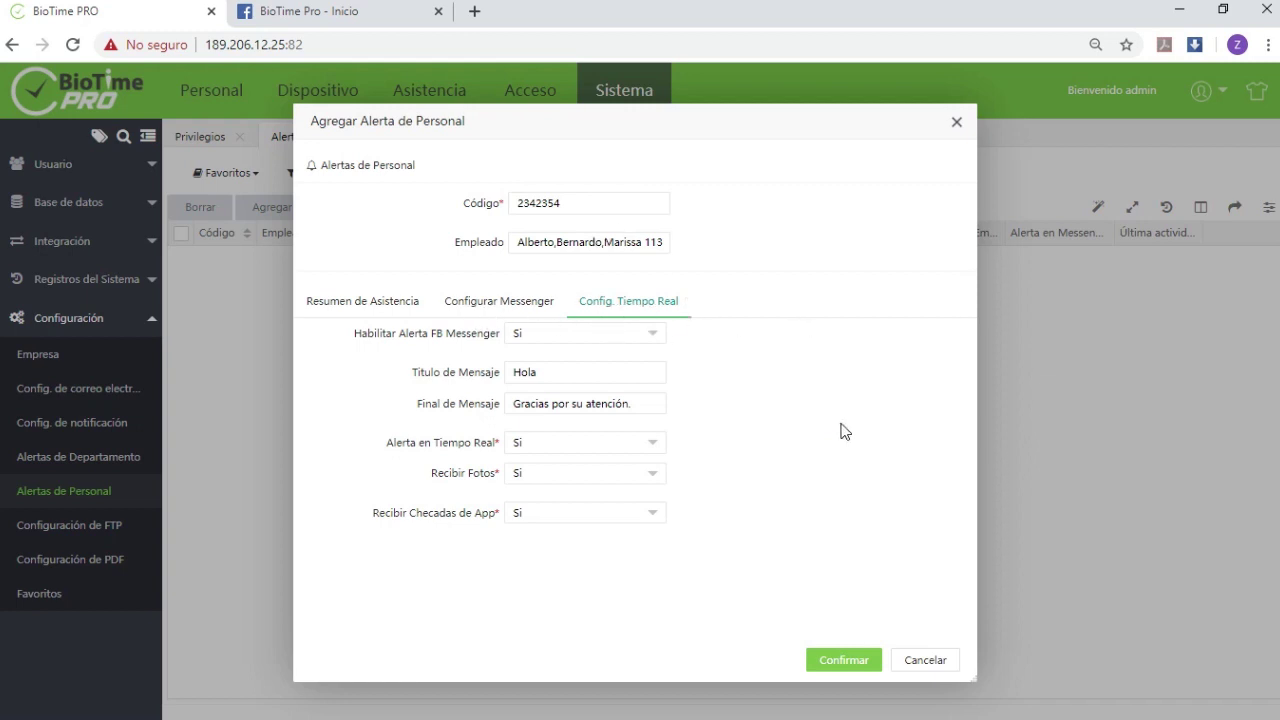
{"action": "left_click", "coordinate": [857, 668]}
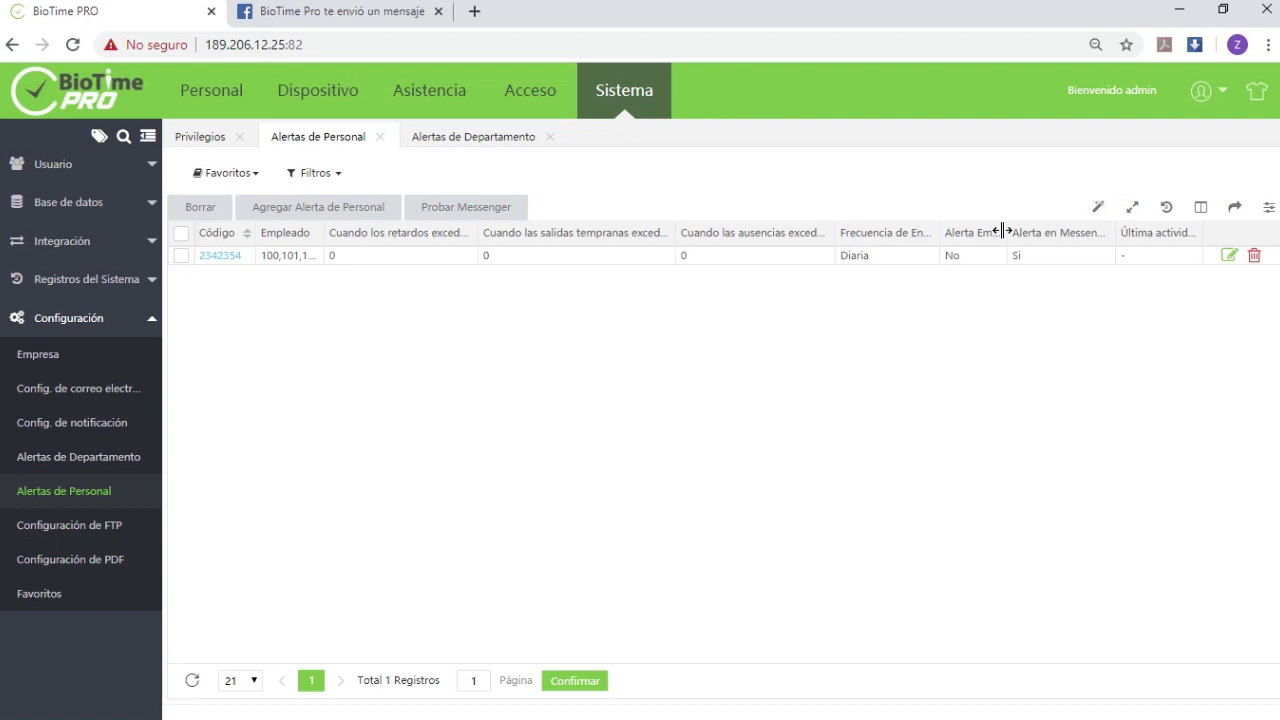
Step: Scroll the Facebook BioTime Pro chat to read the new check-in alert for employee 101
{"action": "left_click", "coordinate": [360, 20]}
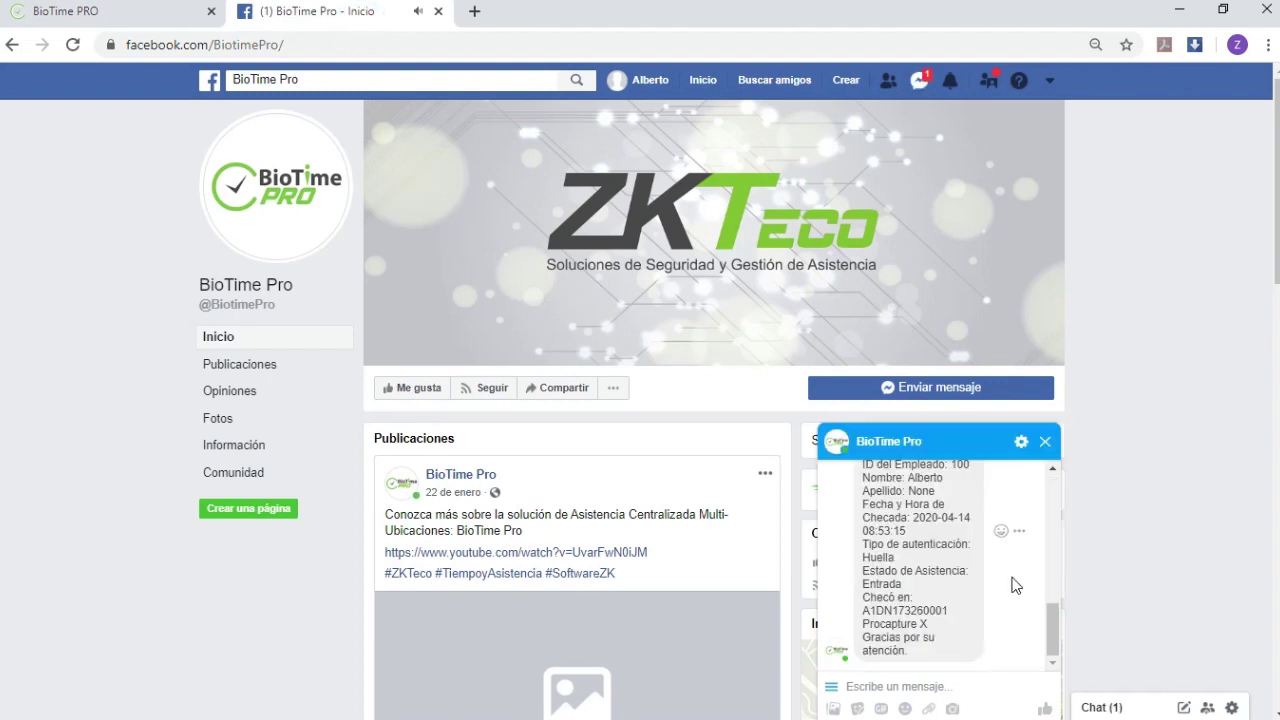
{"action": "scroll", "coordinate": [1015, 585], "scroll_direction": "up", "scroll_amount": 2}
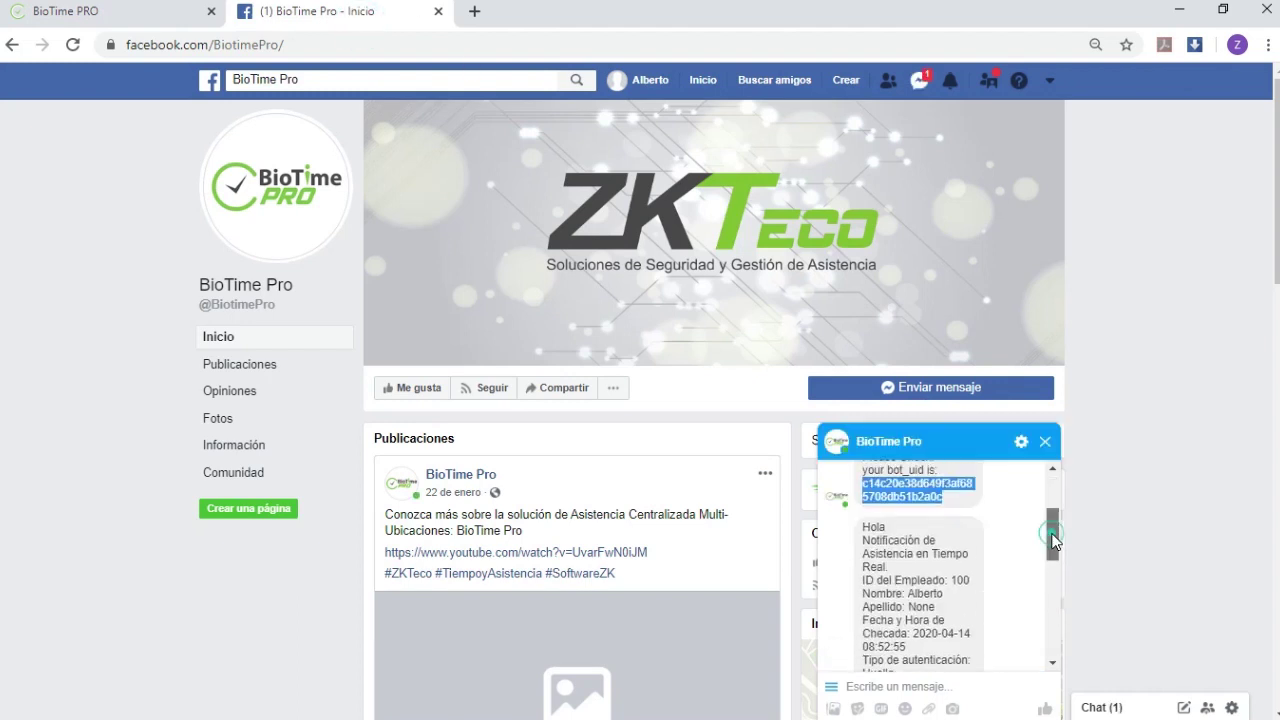
{"action": "scroll", "coordinate": [1053, 545], "scroll_direction": "down", "scroll_amount": 1}
{"action": "left_click_drag", "start_coordinate": [1052, 544], "coordinate": [1056, 558]}
{"action": "left_click_drag", "start_coordinate": [1056, 558], "coordinate": [1056, 581]}
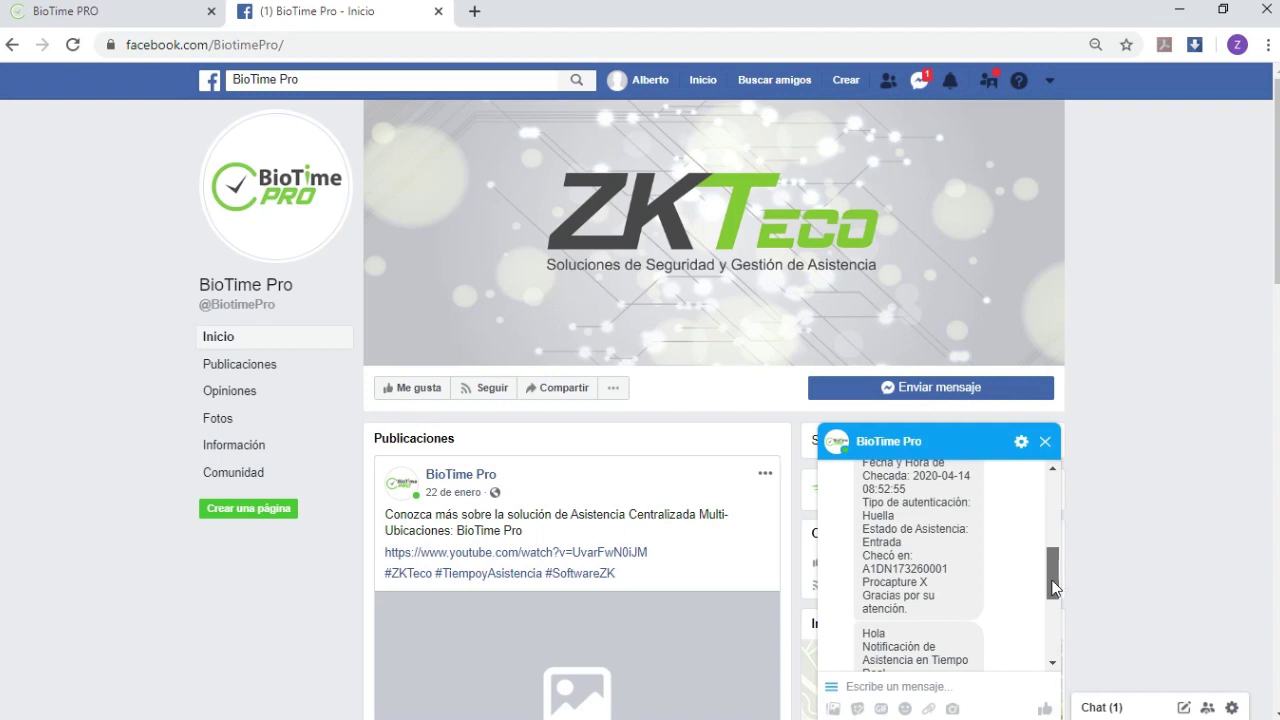
{"action": "left_click_drag", "start_coordinate": [1056, 580], "coordinate": [1053, 590]}
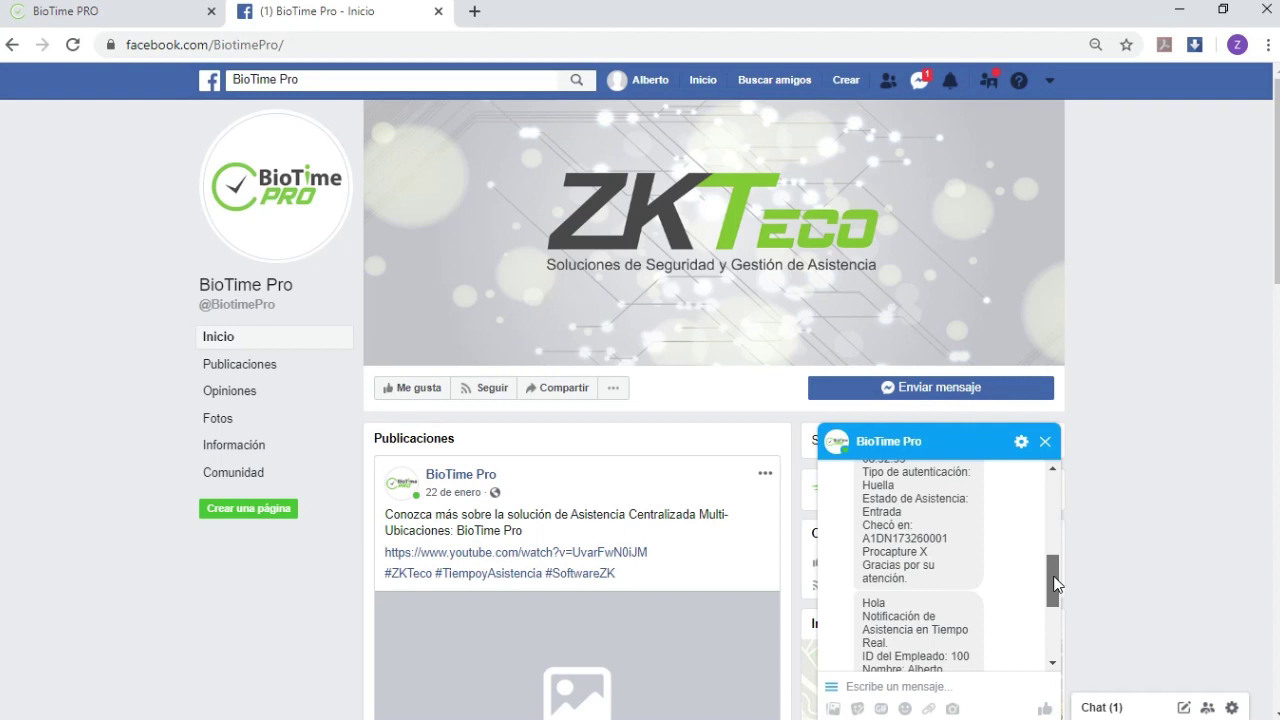
{"action": "left_click_drag", "start_coordinate": [1055, 585], "coordinate": [1056, 587]}
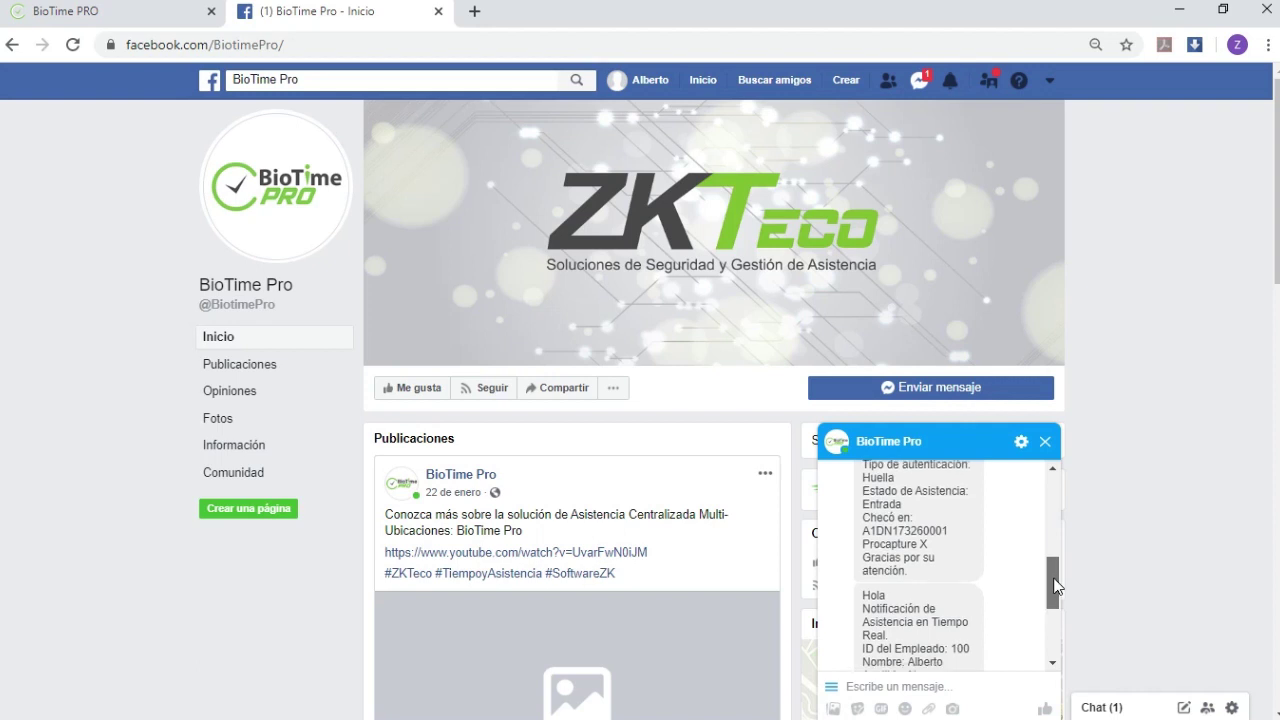
{"action": "left_click_drag", "start_coordinate": [1057, 587], "coordinate": [1058, 589]}
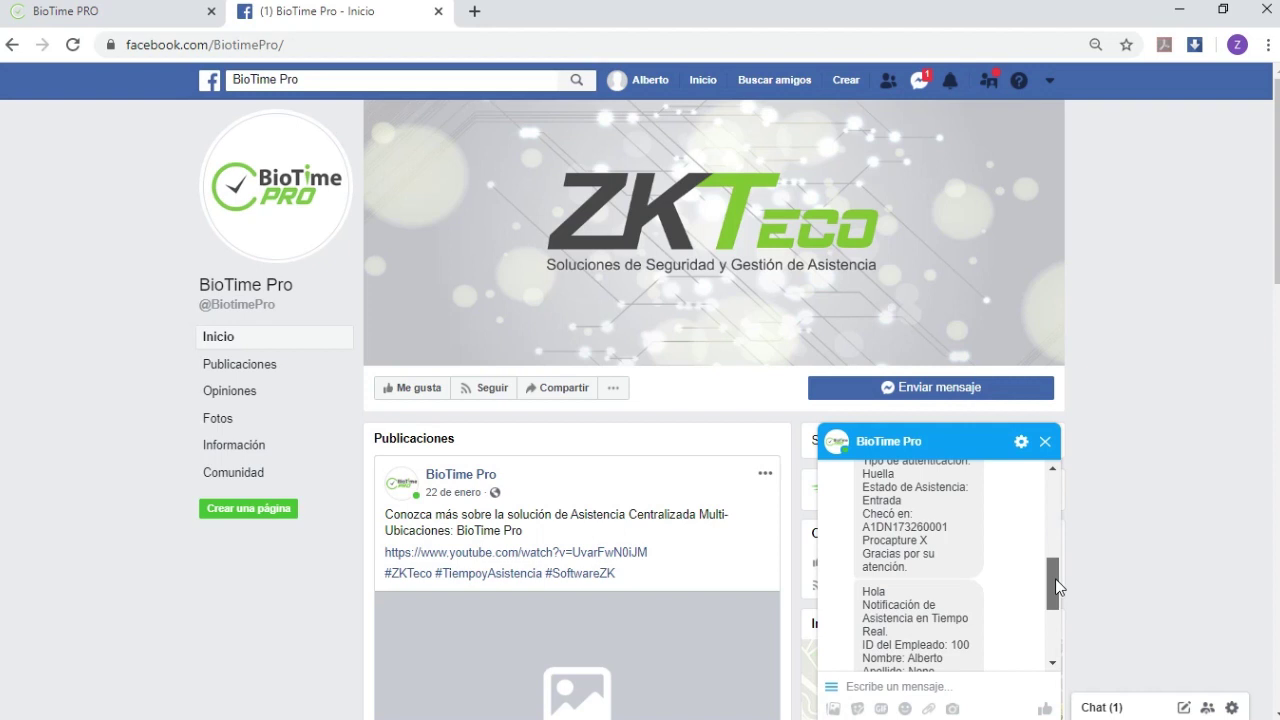
{"action": "left_click_drag", "start_coordinate": [1058, 587], "coordinate": [1059, 589]}
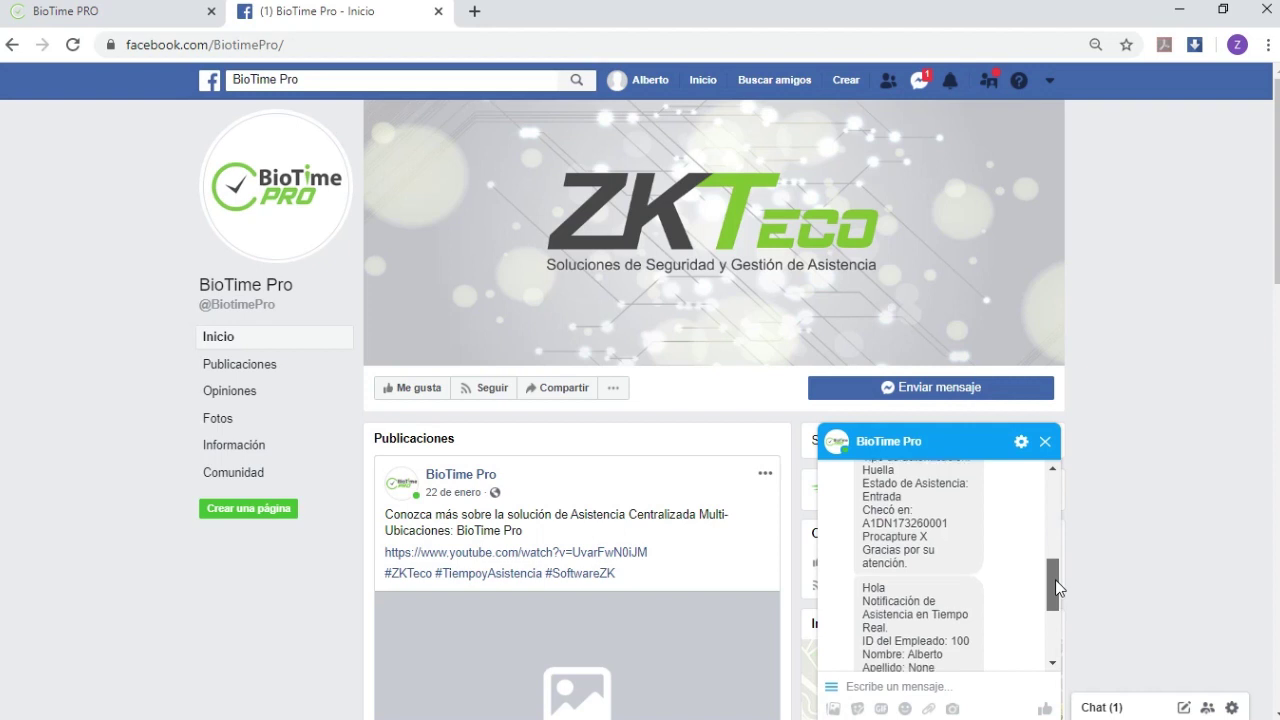
{"action": "left_click_drag", "start_coordinate": [1058, 588], "coordinate": [1055, 610]}
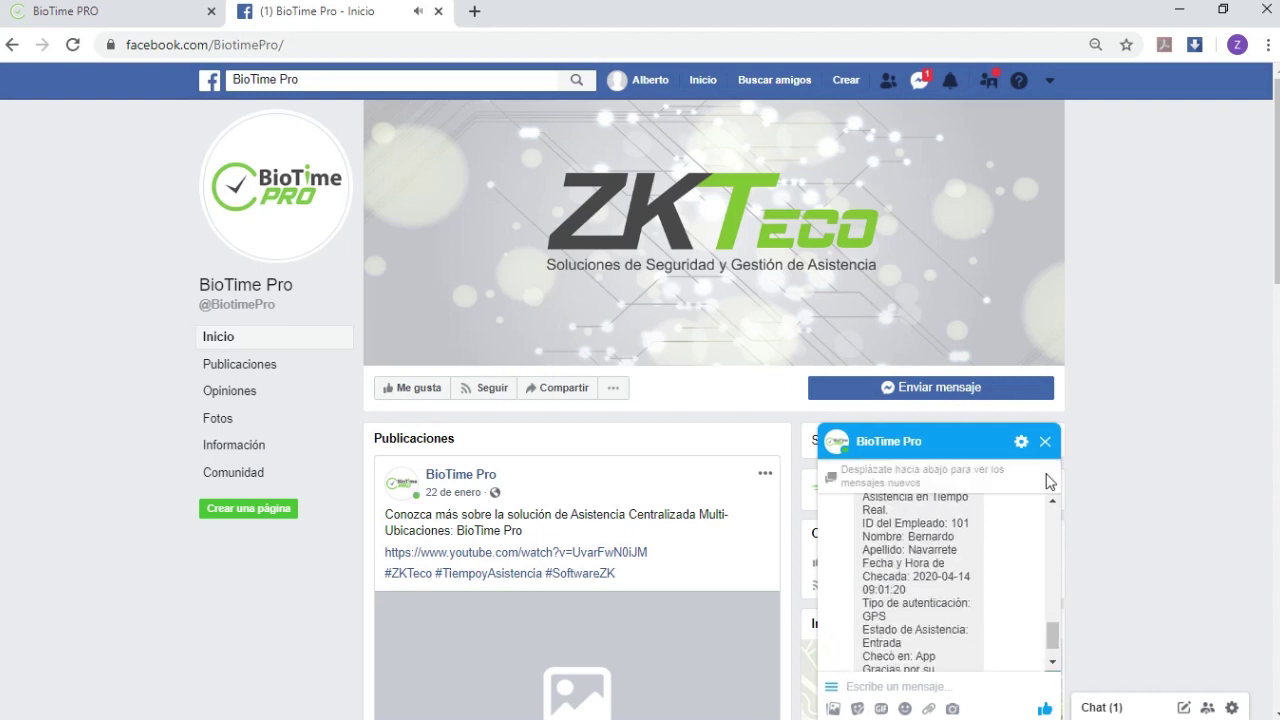
{"action": "scroll", "coordinate": [962, 575], "scroll_direction": "down", "scroll_amount": 1}
{"action": "scroll", "coordinate": [1000, 585], "scroll_direction": "up", "scroll_amount": 2}
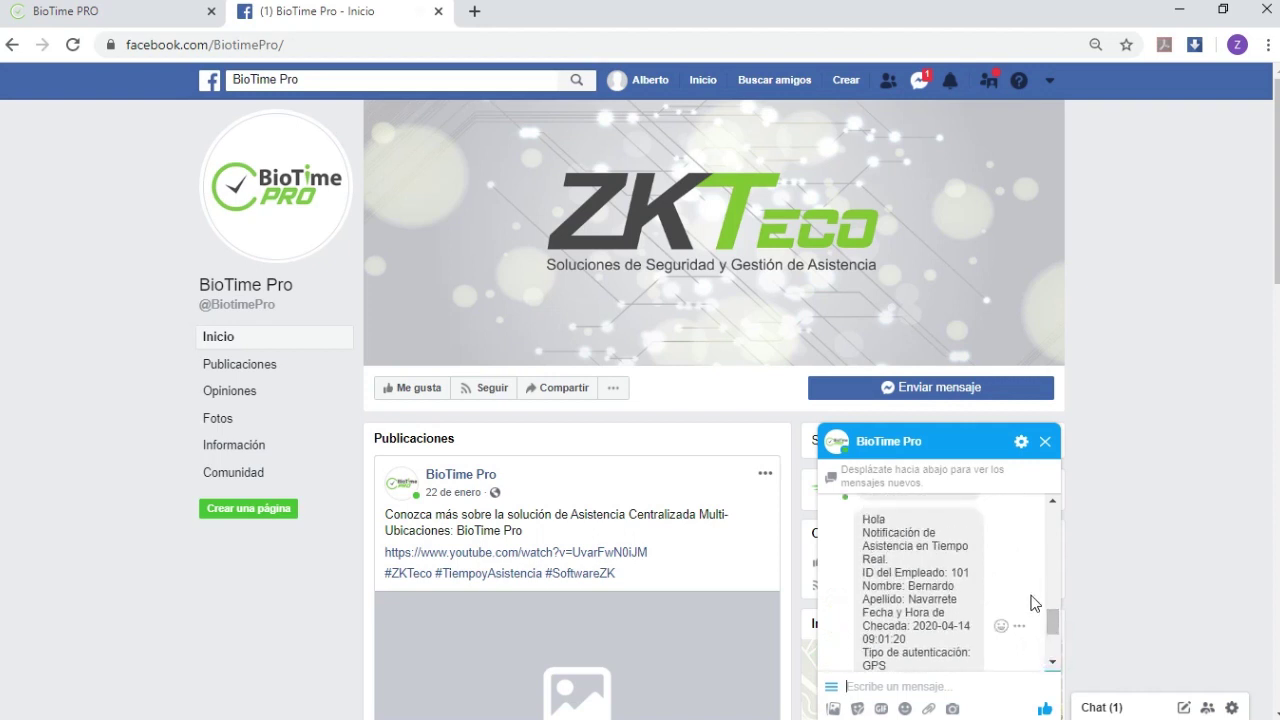
{"action": "left_click", "coordinate": [1055, 618]}
{"action": "left_click_drag", "start_coordinate": [1055, 618], "coordinate": [1055, 627]}
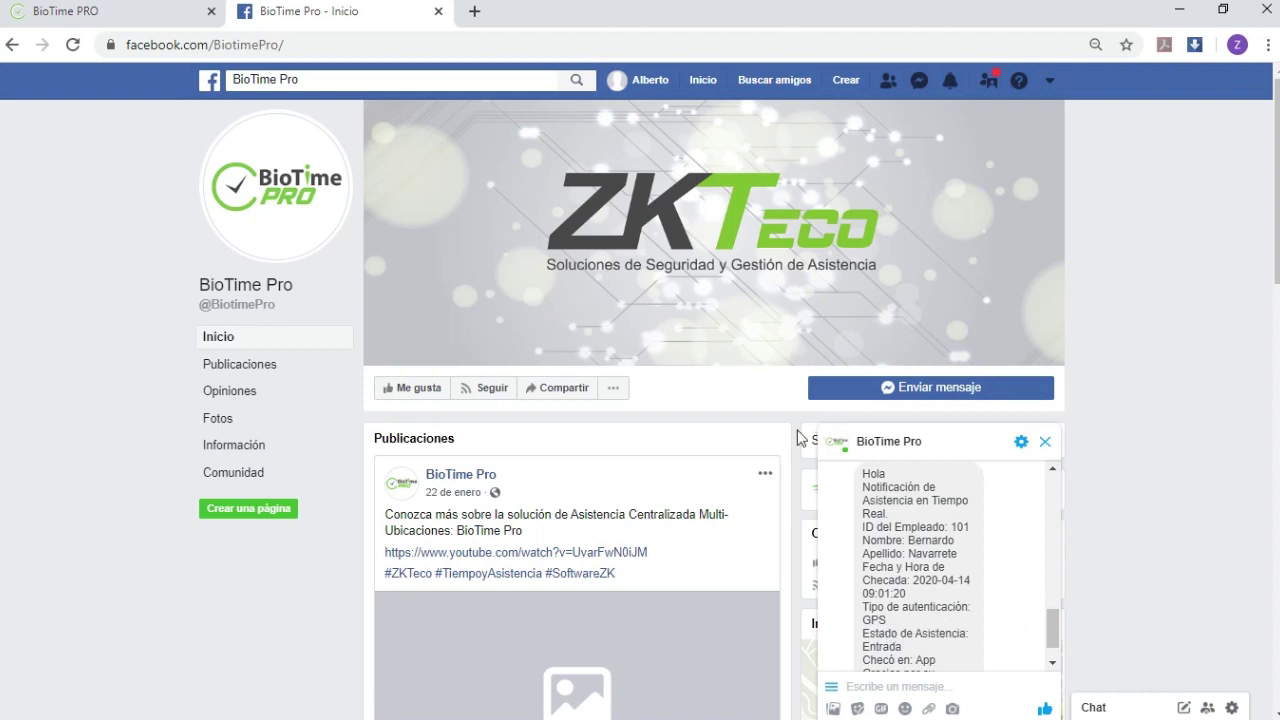
Step: View the latest check-in's details and photo in the attendance event records
{"action": "left_click", "coordinate": [138, 10]}
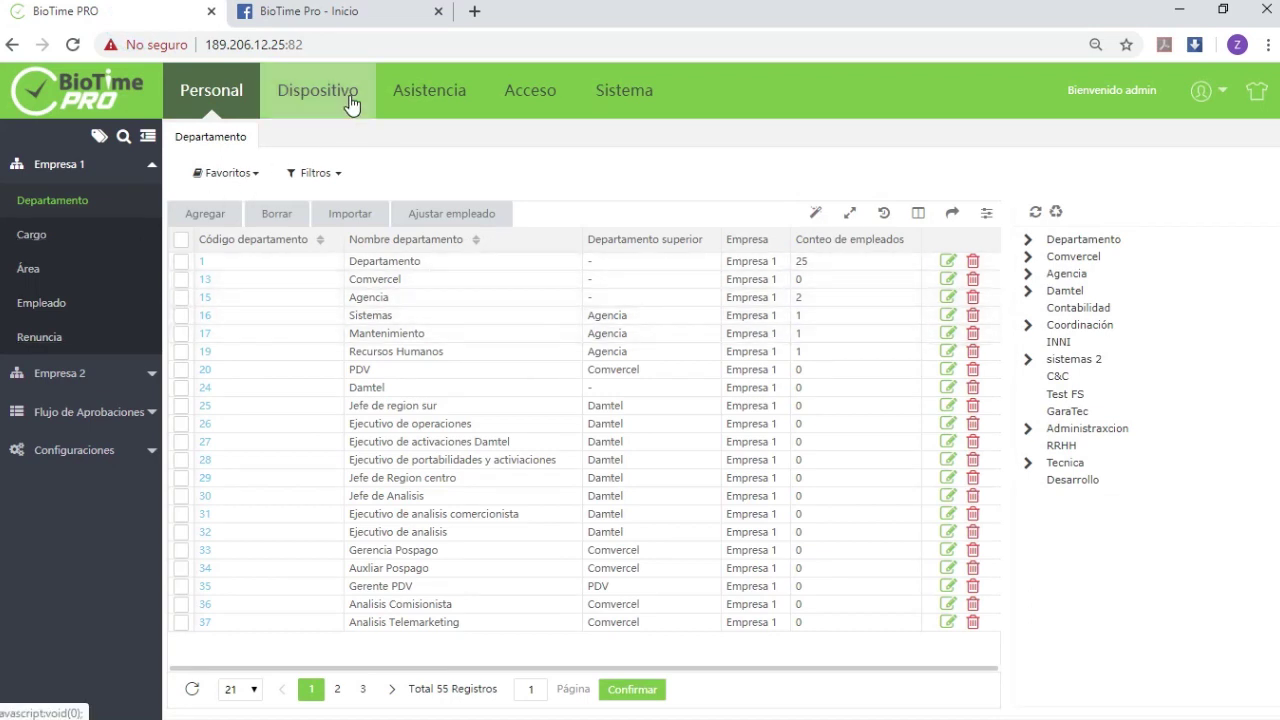
{"action": "left_click", "coordinate": [318, 92]}
{"action": "left_click", "coordinate": [53, 306]}
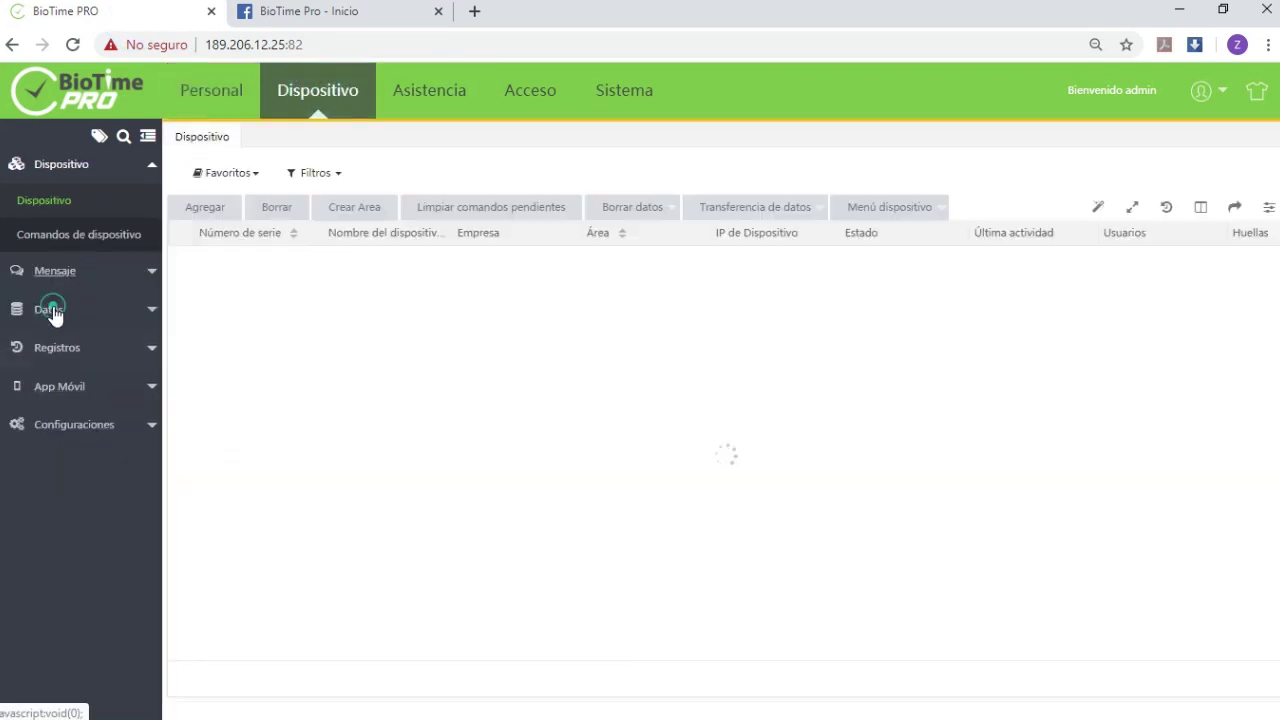
{"action": "left_click", "coordinate": [37, 380]}
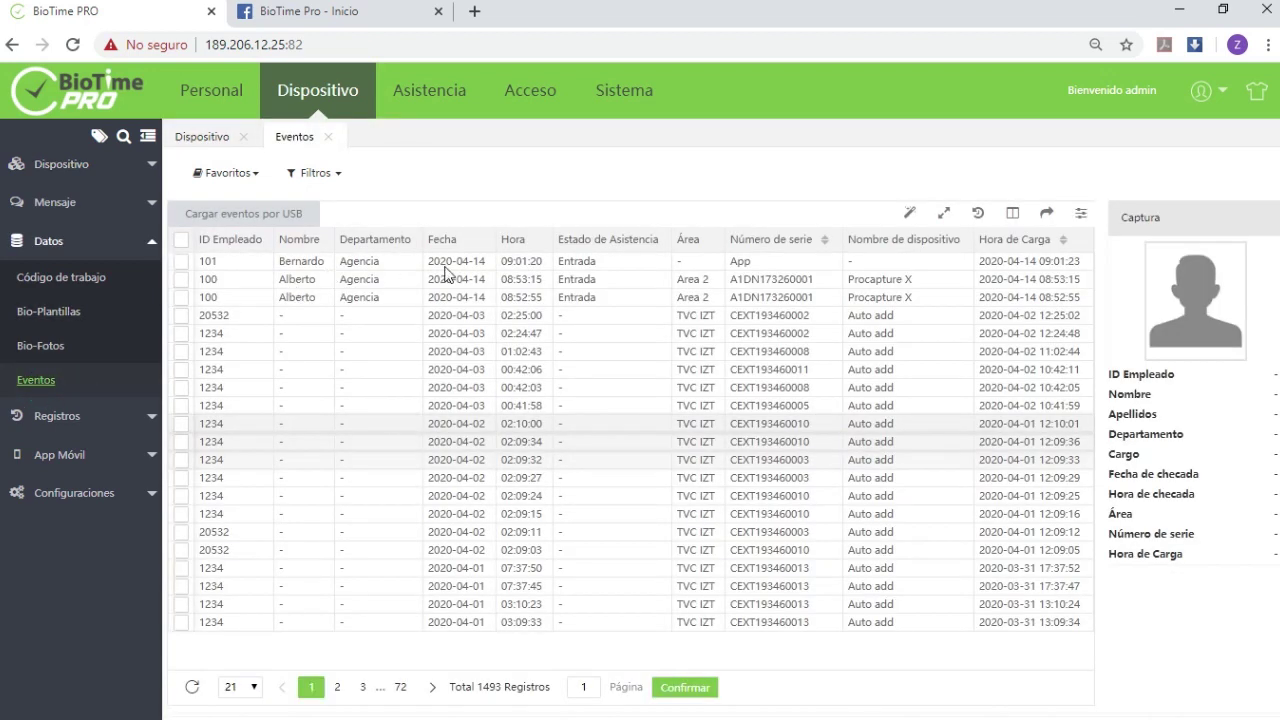
{"action": "left_click", "coordinate": [247, 266]}
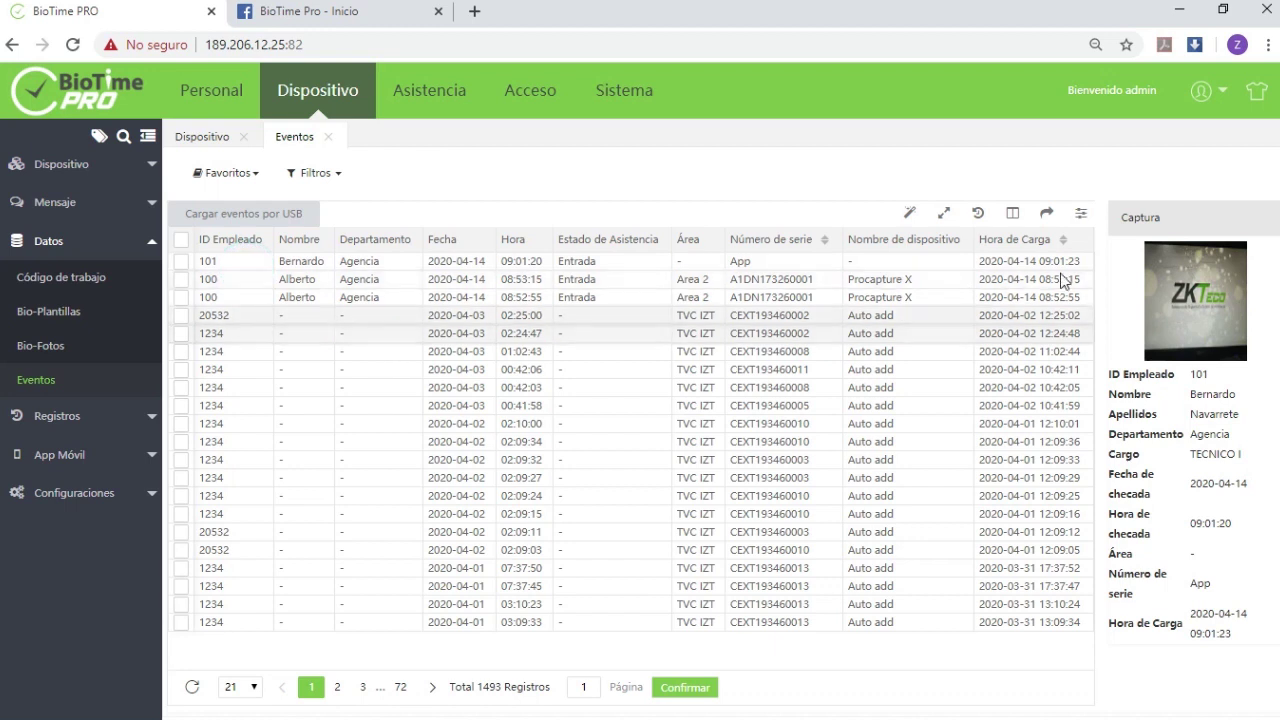
Step: Toggle the GPS column in the events table, then go to the Sistema area
{"action": "left_click", "coordinate": [1013, 214]}
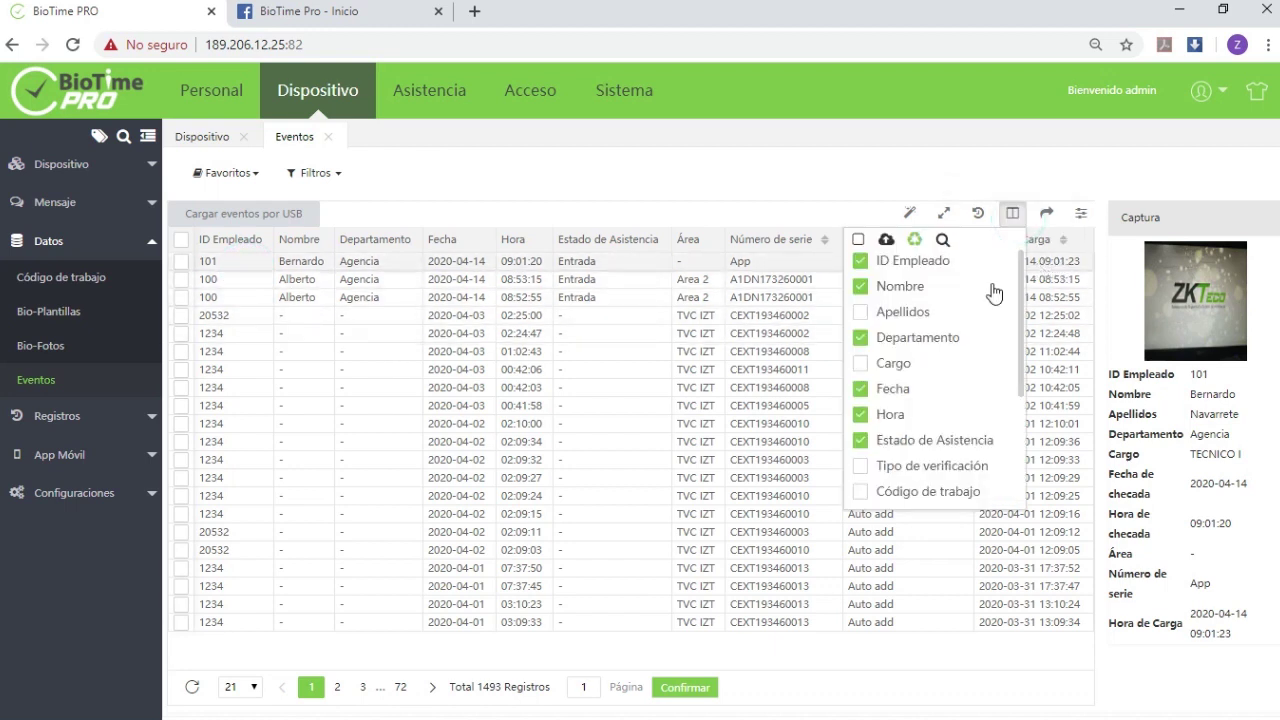
{"action": "scroll", "coordinate": [918, 390], "scroll_direction": "down", "scroll_amount": 2}
{"action": "left_click", "coordinate": [860, 421]}
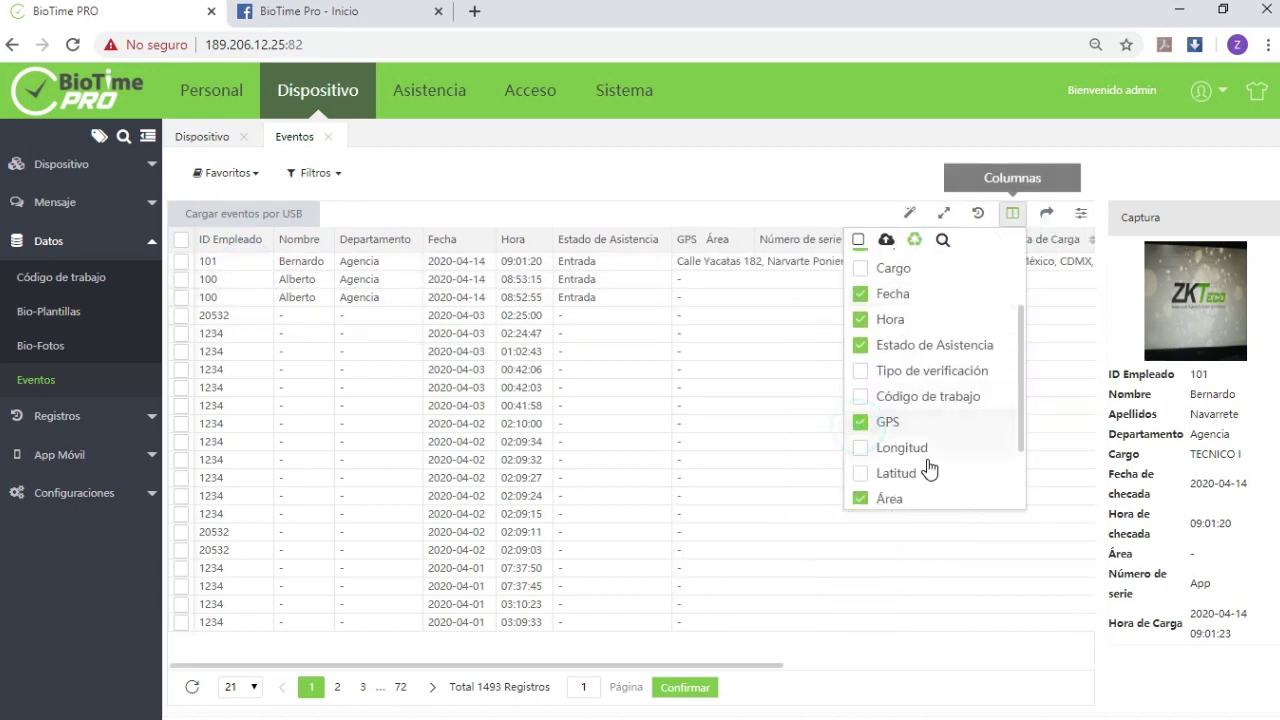
{"action": "left_click", "coordinate": [872, 186]}
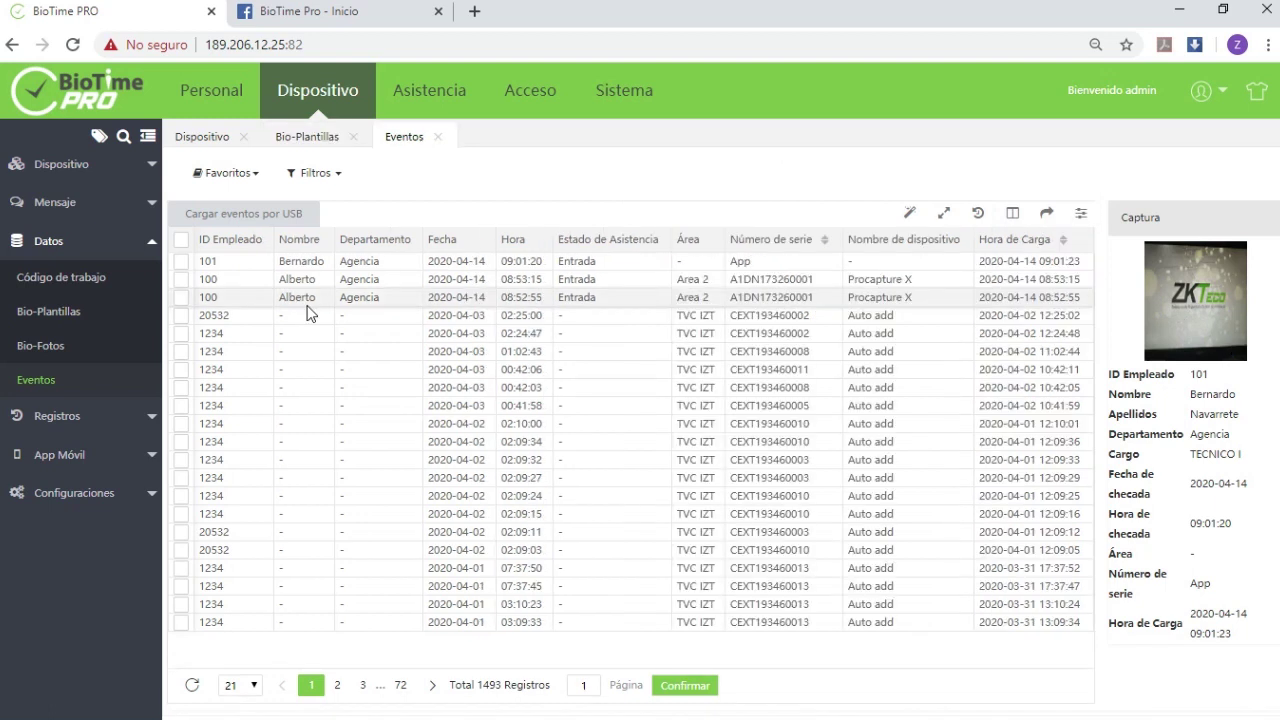
{"action": "left_click", "coordinate": [648, 100]}
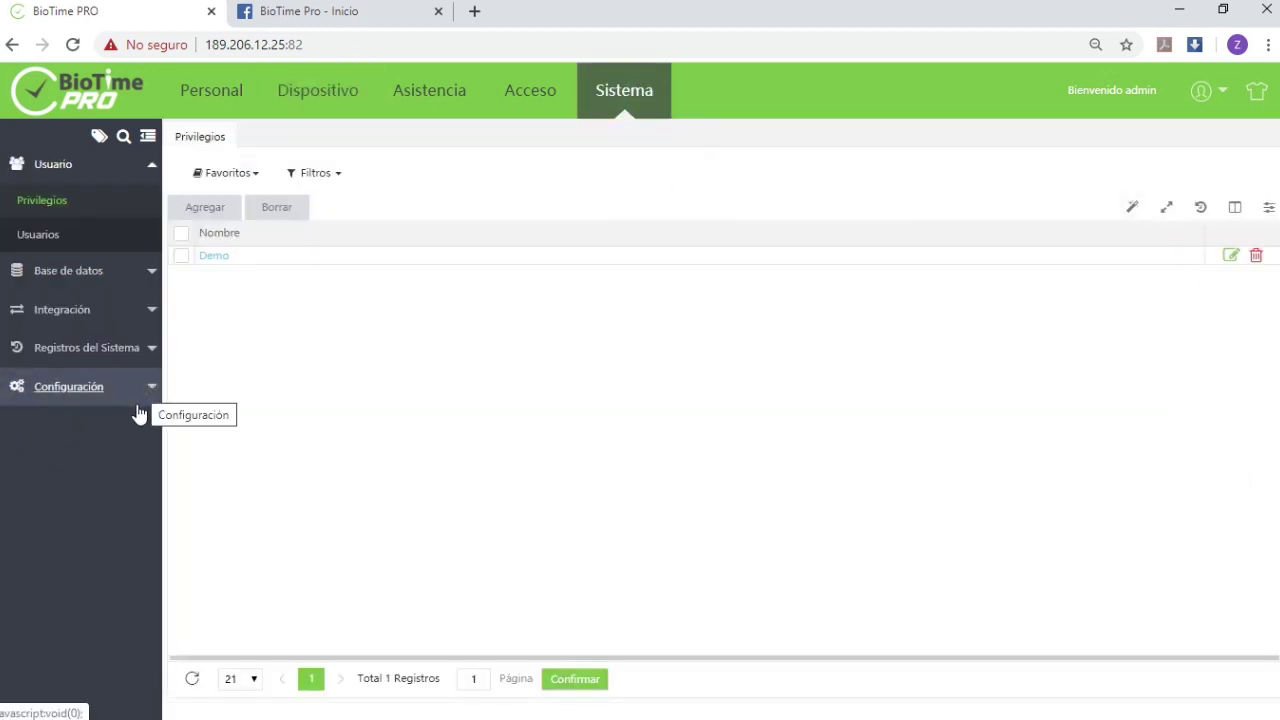
Step: Add department alert 4567 covering the Damtel and Agencia departments
{"action": "left_click", "coordinate": [148, 390]}
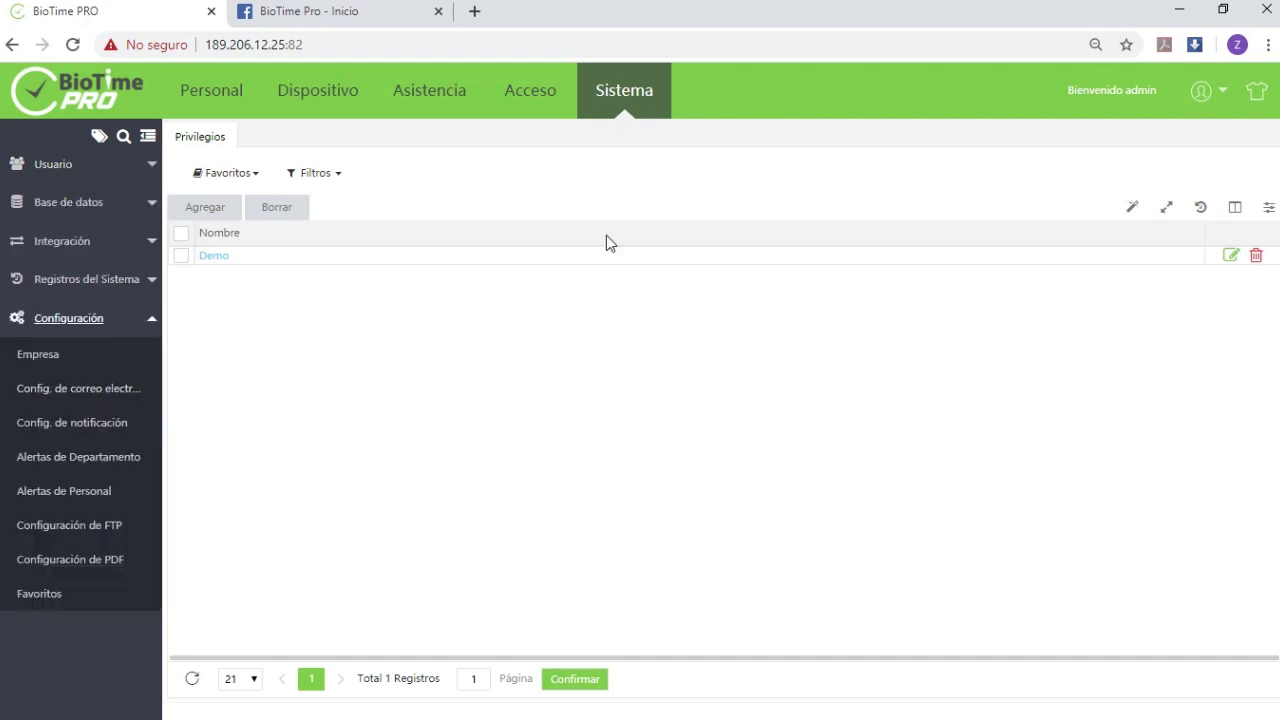
{"action": "left_click", "coordinate": [38, 460]}
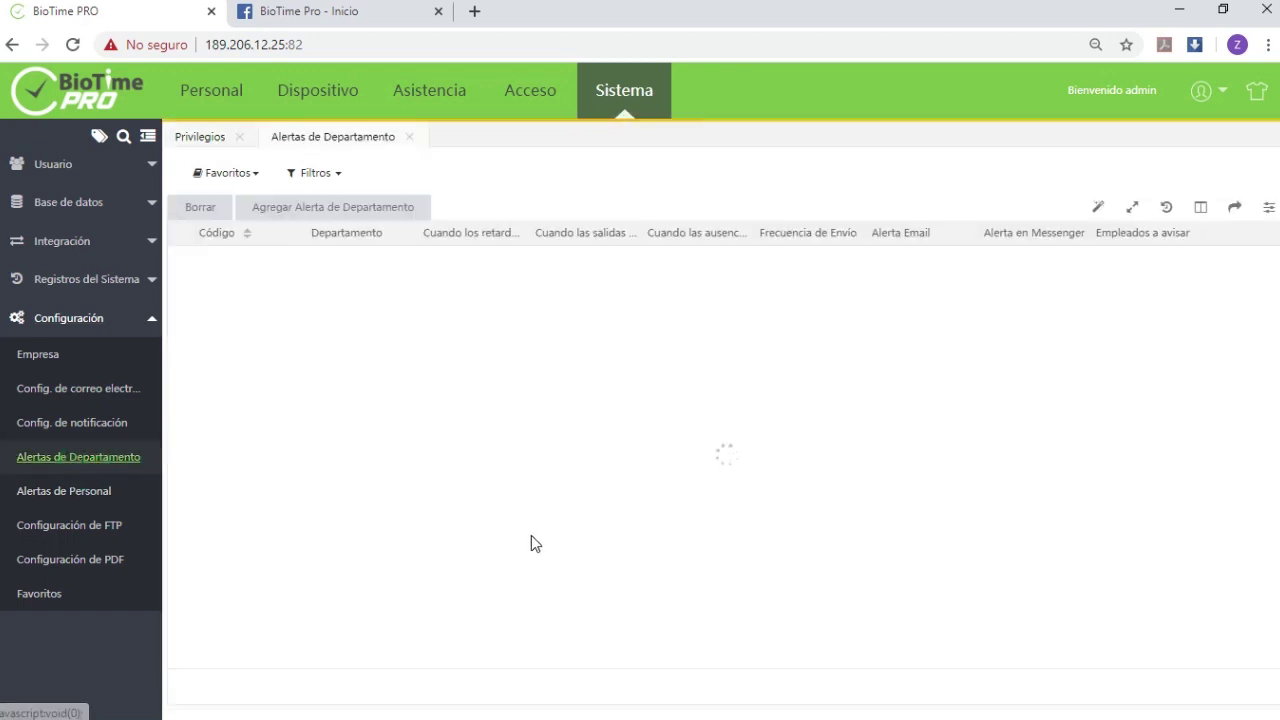
{"action": "left_click", "coordinate": [377, 210]}
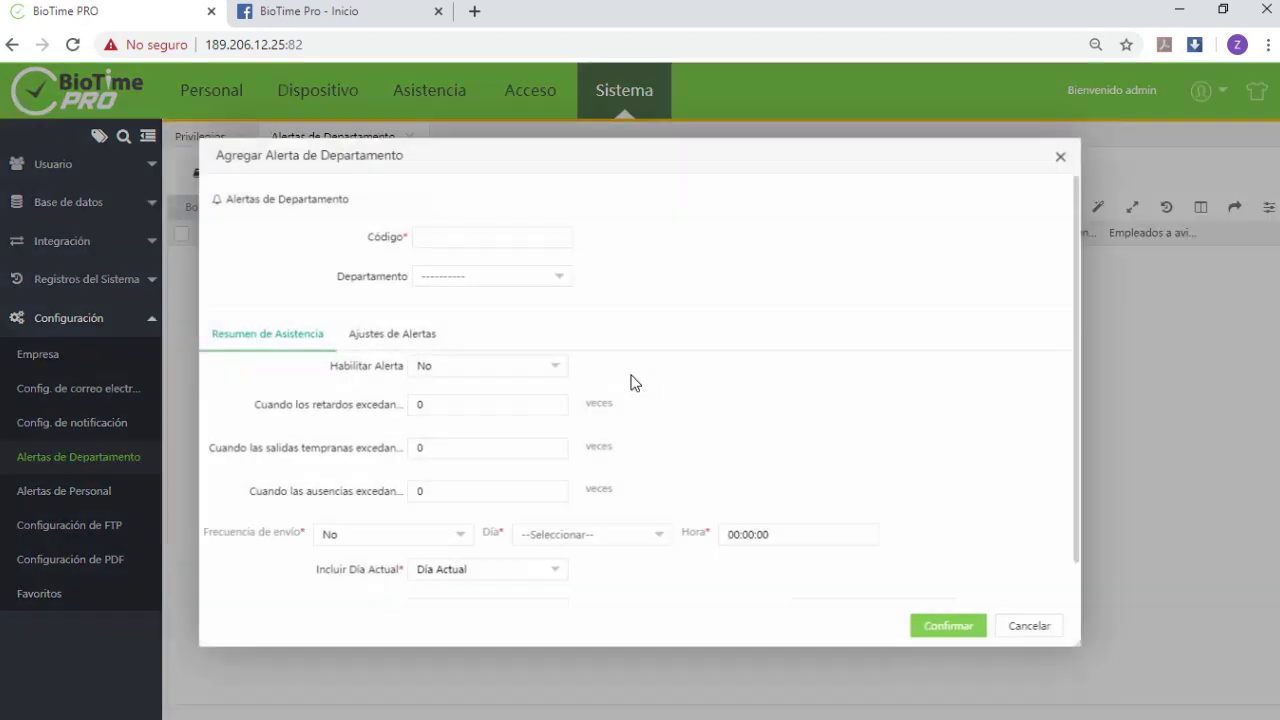
{"action": "left_click", "coordinate": [489, 231]}
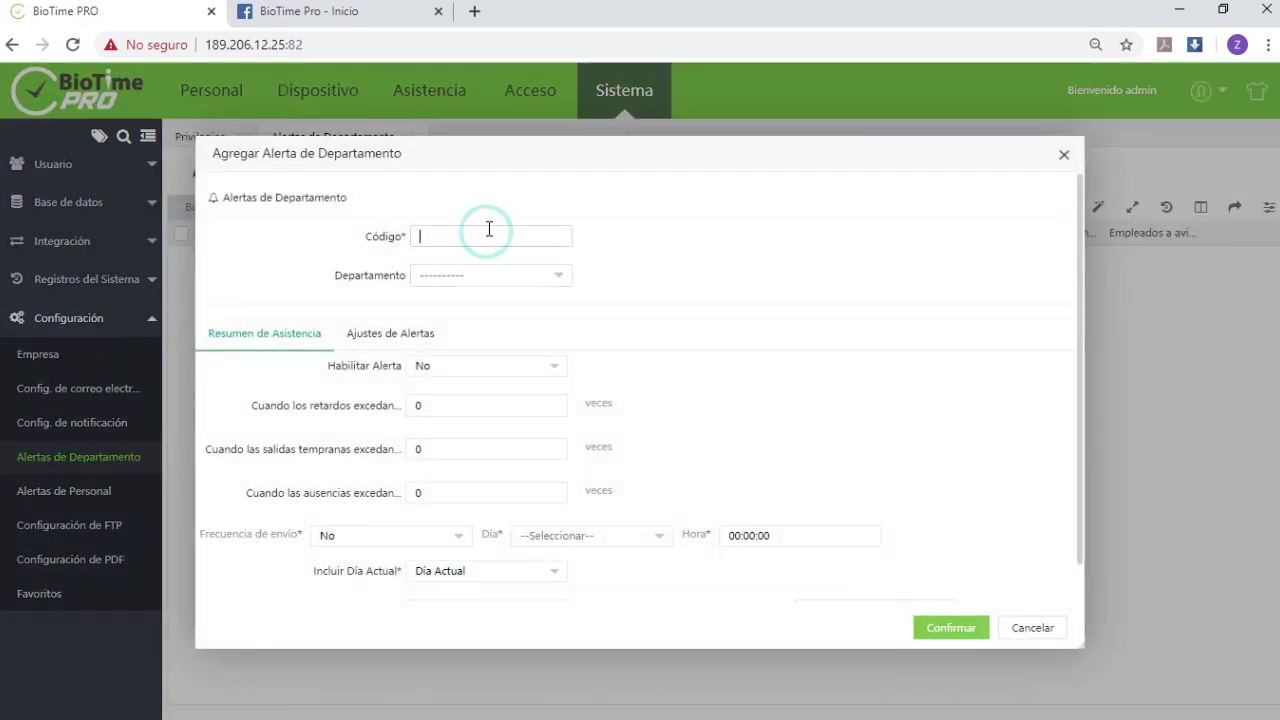
{"action": "type", "text": "4567"}
{"action": "left_click", "coordinate": [507, 277]}
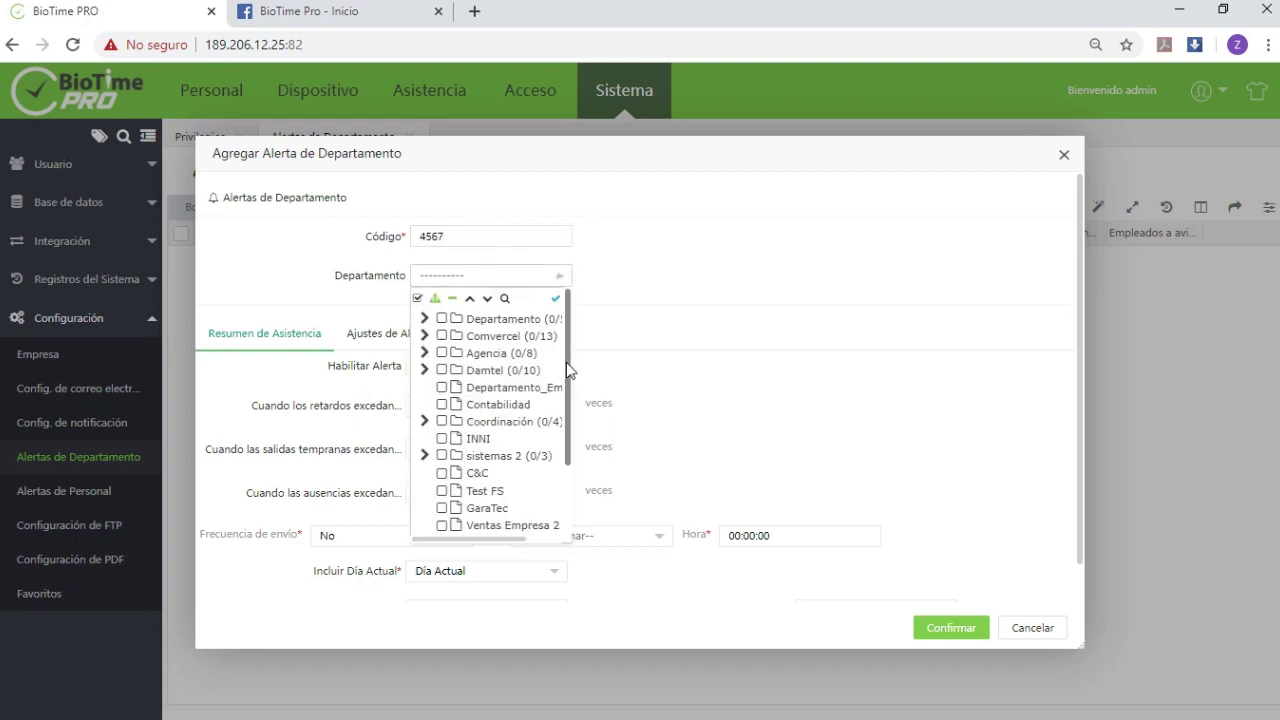
{"action": "left_click", "coordinate": [442, 369]}
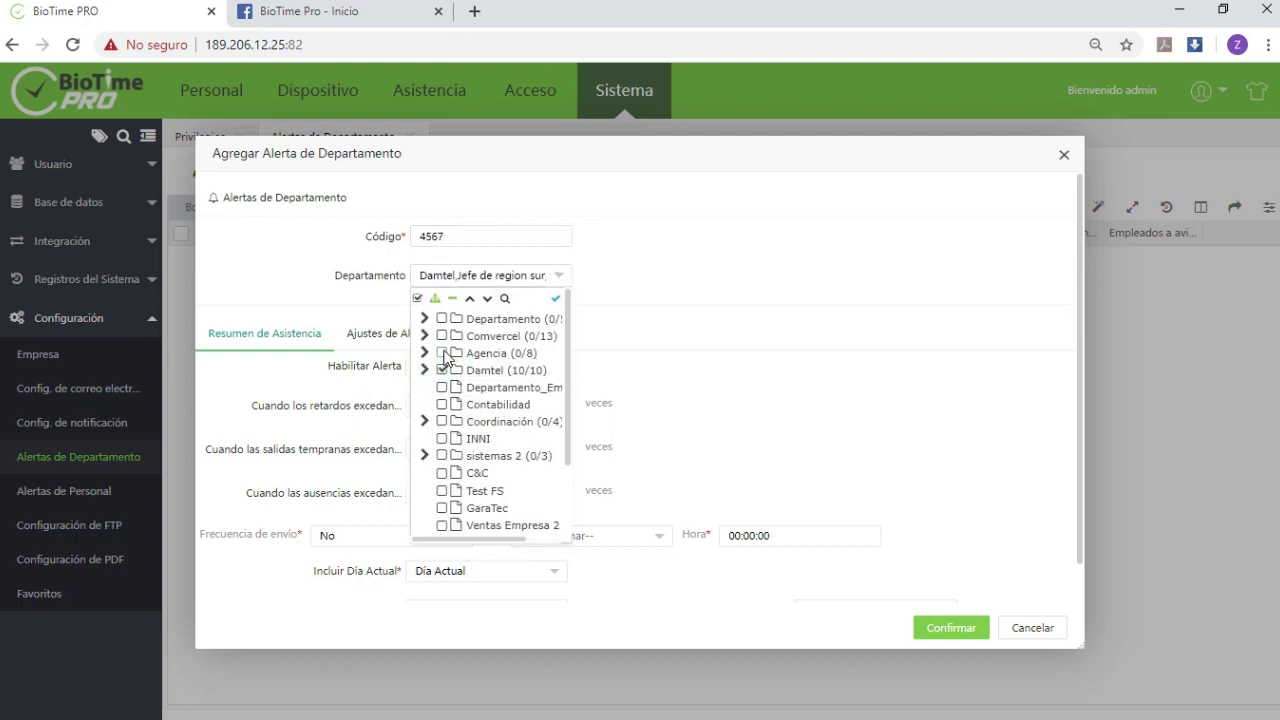
{"action": "left_click", "coordinate": [442, 353]}
{"action": "left_click", "coordinate": [757, 398]}
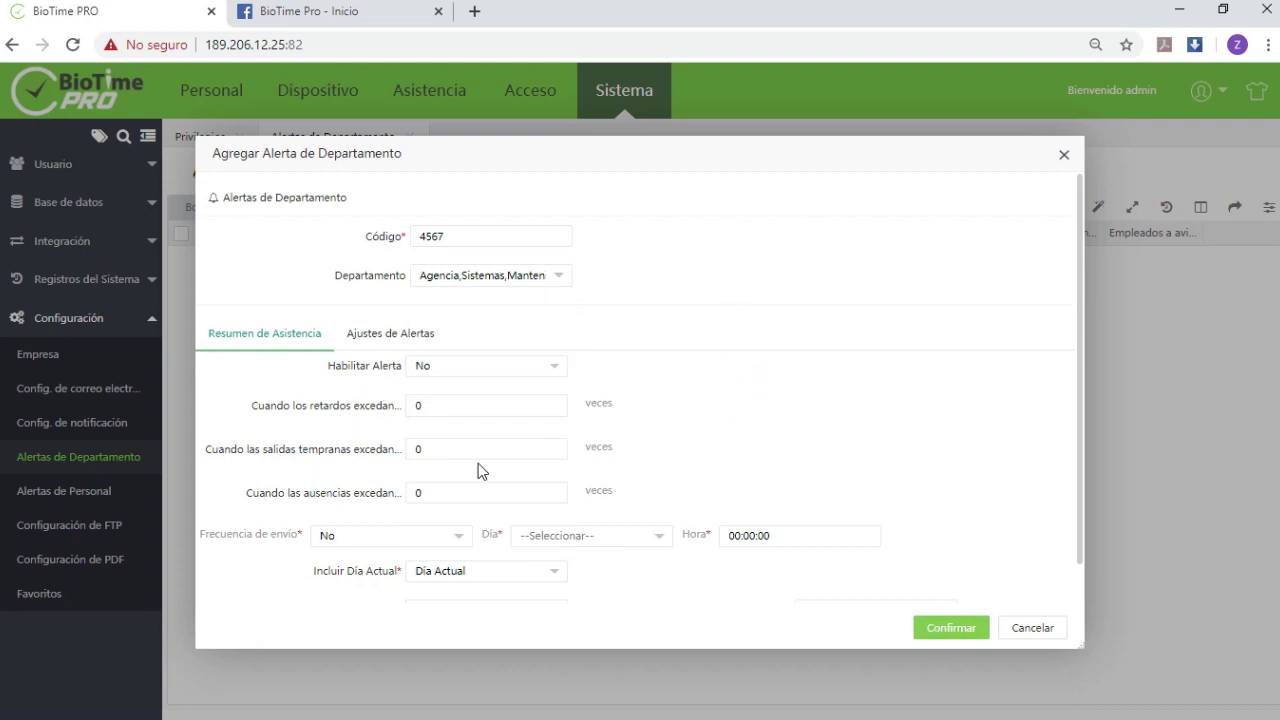
Step: Enable the alert with Messenger notifications, sending daily at 09:13
{"action": "scroll", "coordinate": [515, 562], "scroll_direction": "down", "scroll_amount": 1}
{"action": "left_click", "coordinate": [867, 575]}
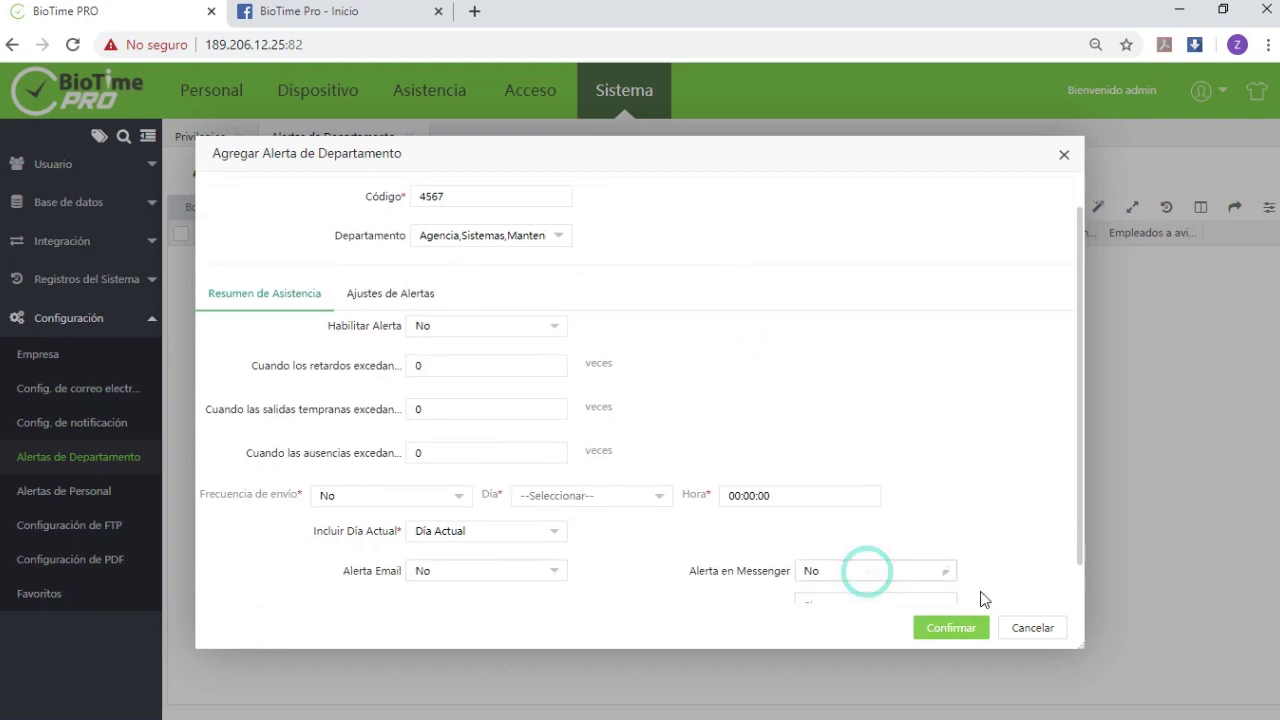
{"action": "left_click", "coordinate": [826, 600]}
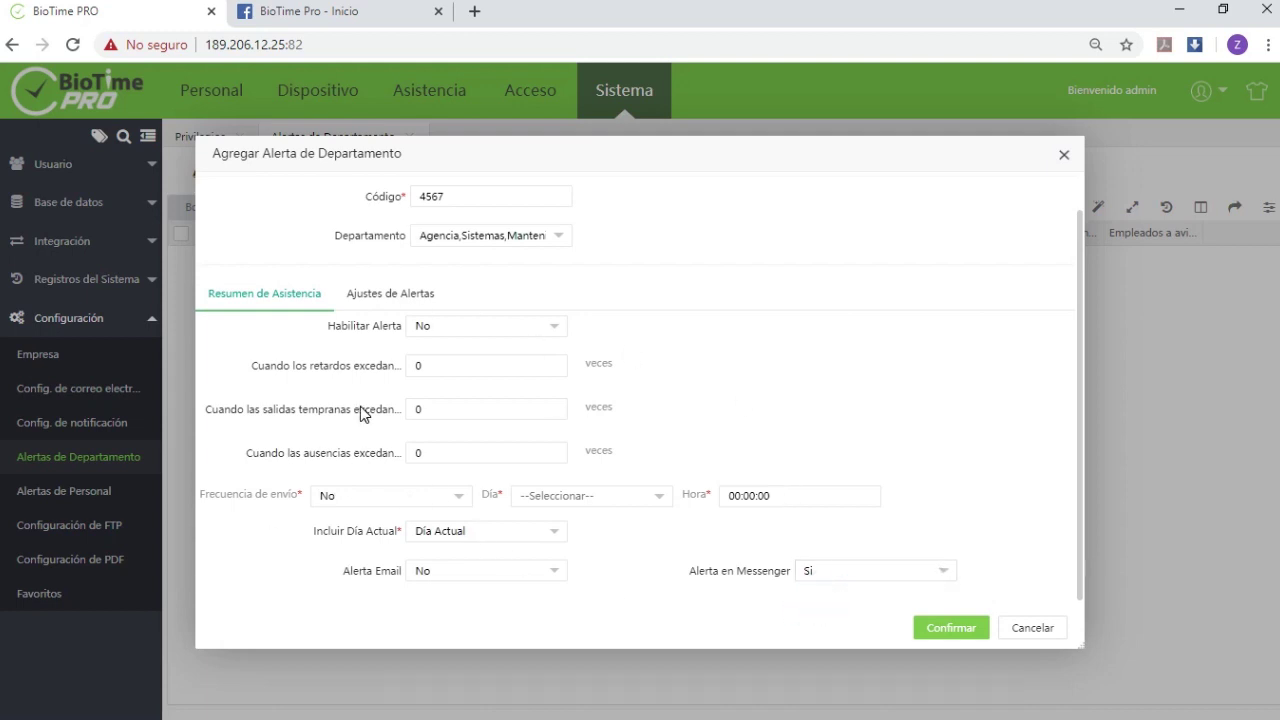
{"action": "left_click", "coordinate": [506, 330]}
{"action": "left_click", "coordinate": [500, 352]}
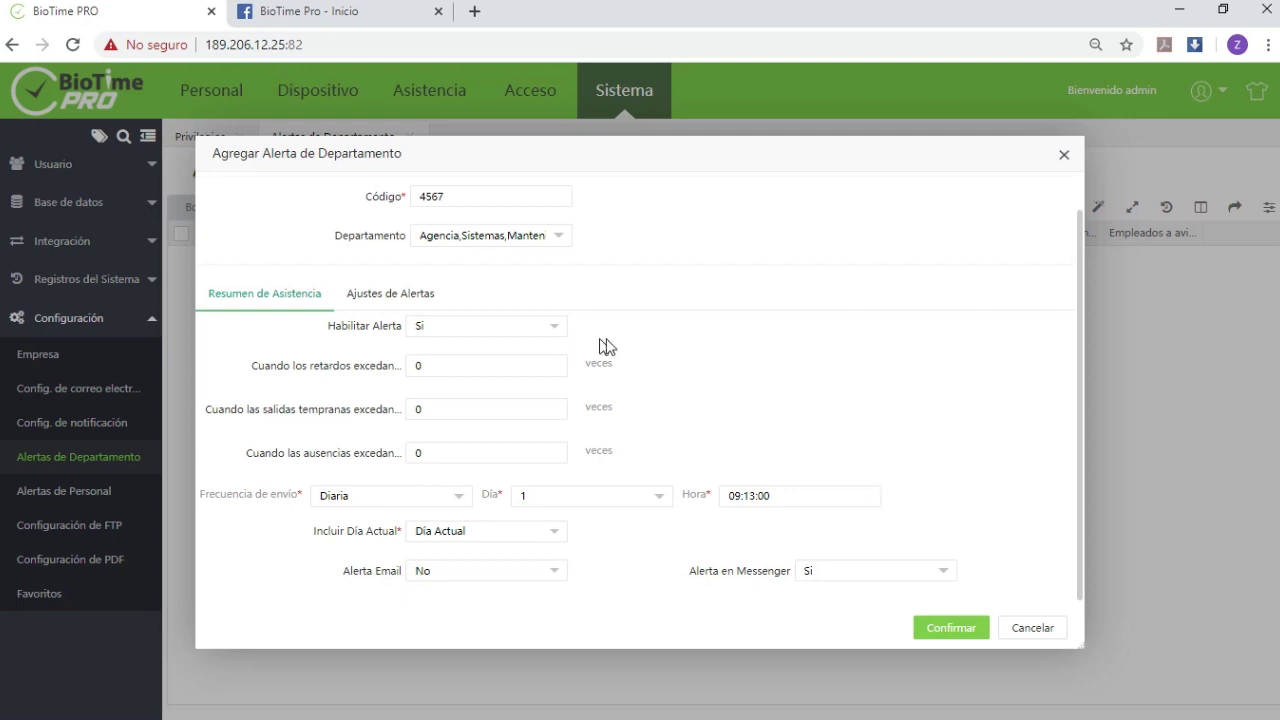
{"action": "left_click", "coordinate": [407, 303]}
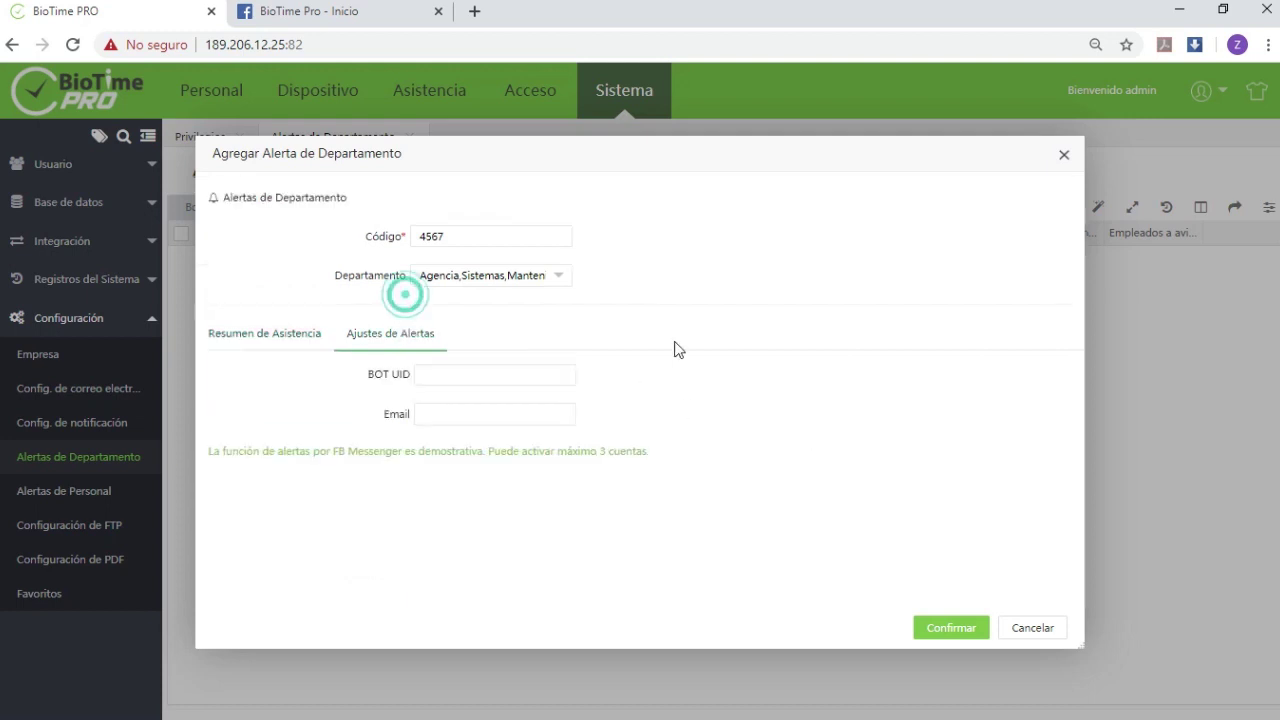
Step: Copy the bot_uid from the BioTime Pro Messenger chat on Facebook
{"action": "left_click", "coordinate": [467, 375]}
{"action": "left_click", "coordinate": [380, 14]}
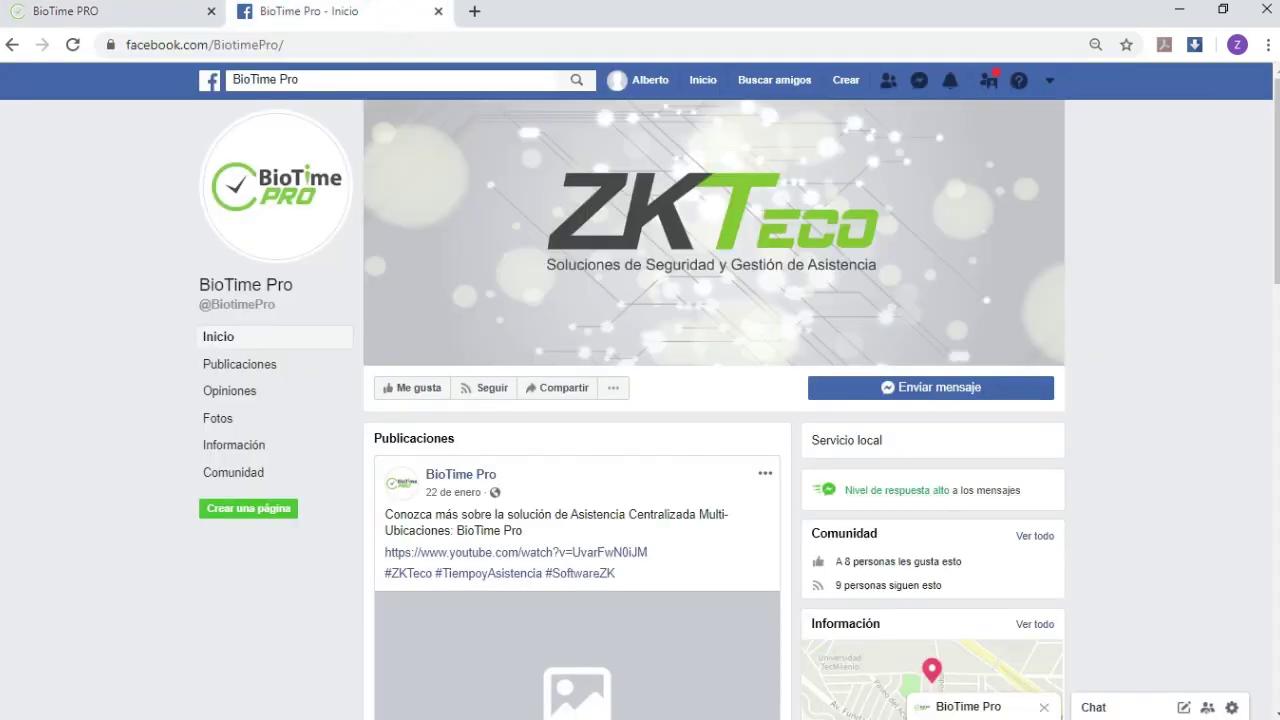
{"action": "left_click", "coordinate": [968, 706]}
{"action": "scroll", "coordinate": [958, 625], "scroll_direction": "down", "scroll_amount": 2}
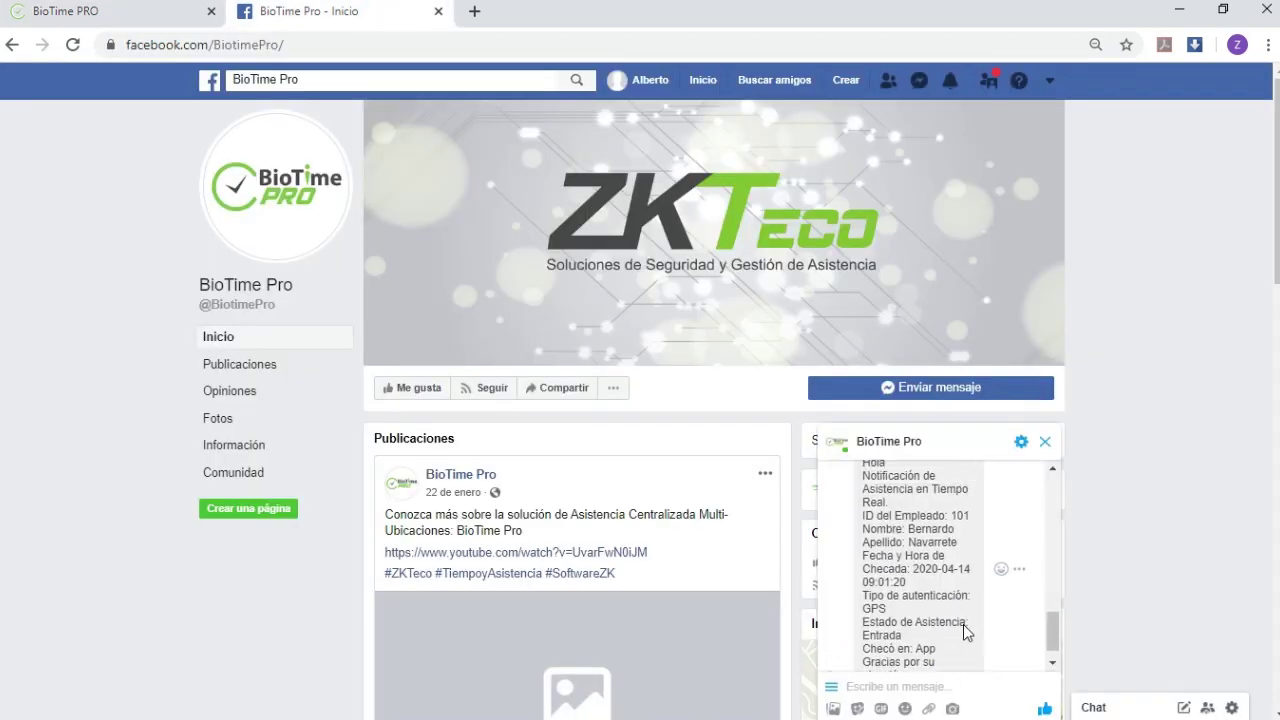
{"action": "scroll", "coordinate": [963, 624], "scroll_direction": "up", "scroll_amount": 4}
{"action": "left_click_drag", "start_coordinate": [943, 629], "coordinate": [864, 620]}
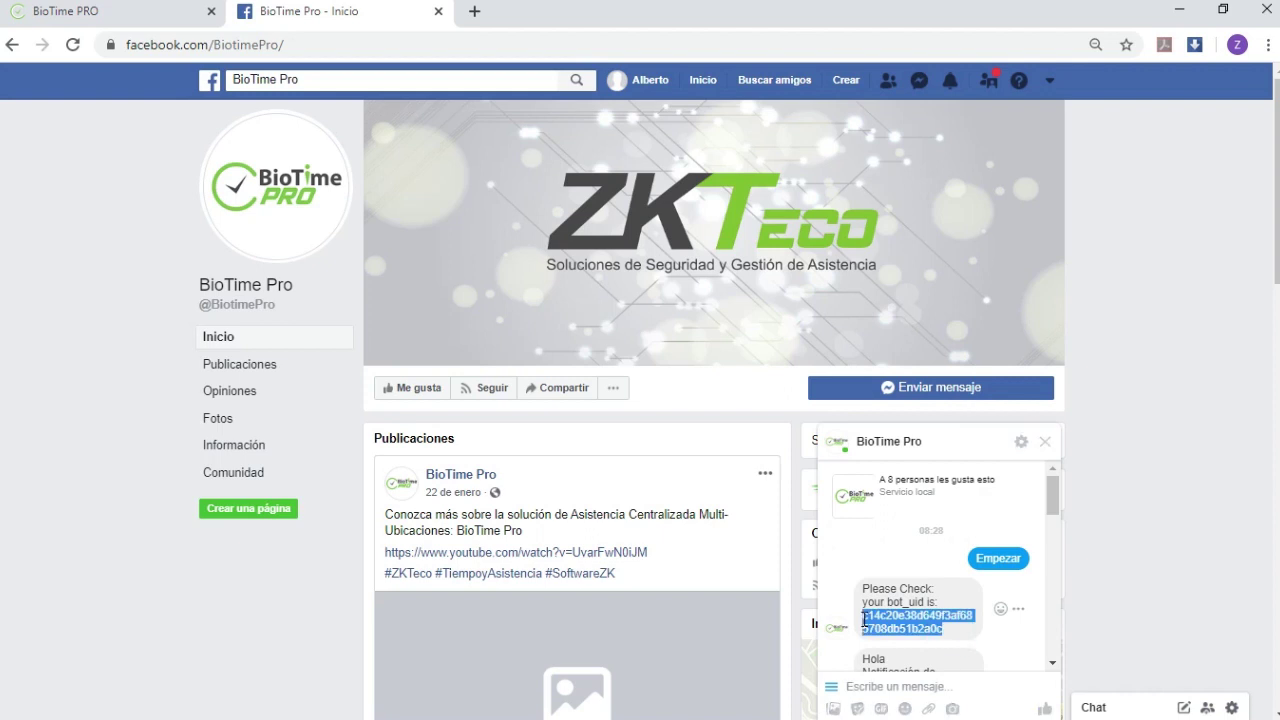
Step: Paste the bot UID into the alert's BOT UID field and confirm to save alert 4567
{"action": "left_click", "coordinate": [103, 5]}
{"action": "left_click", "coordinate": [443, 374]}
{"action": "type", "text": "c14c20e38d649f3af685708db51b2a0c"}
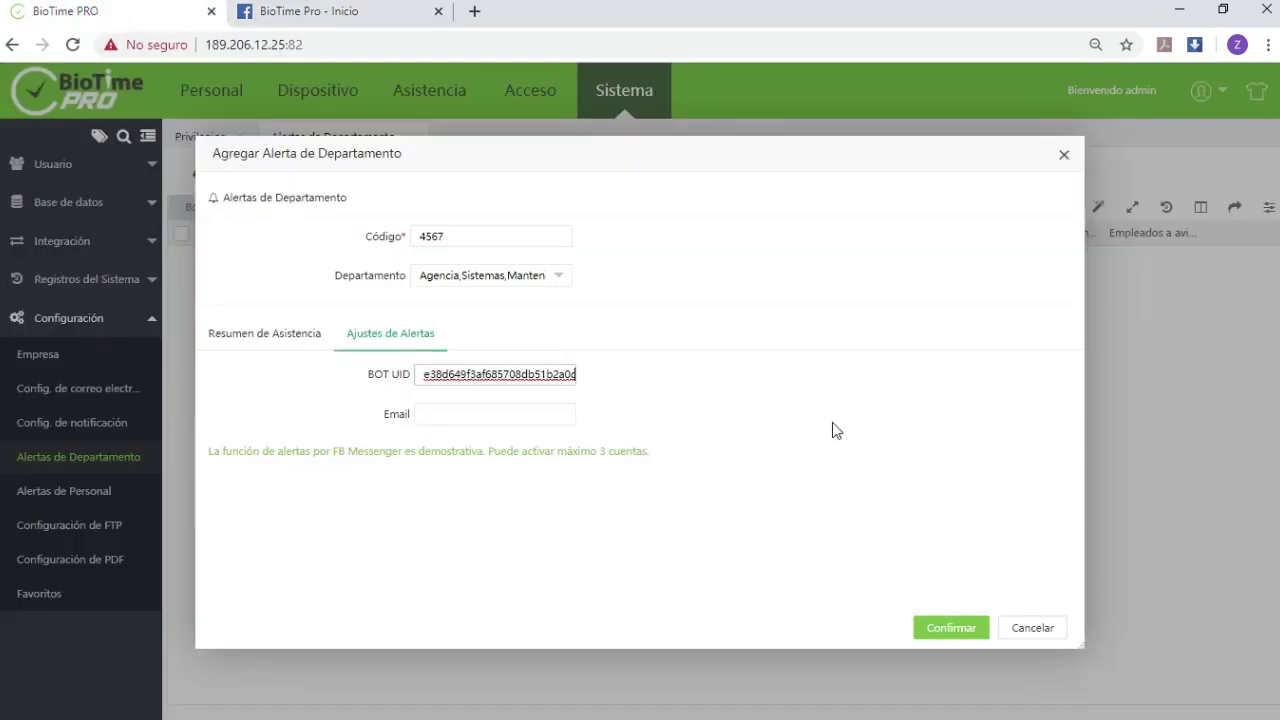
{"action": "left_click_drag", "start_coordinate": [506, 370], "coordinate": [385, 378]}
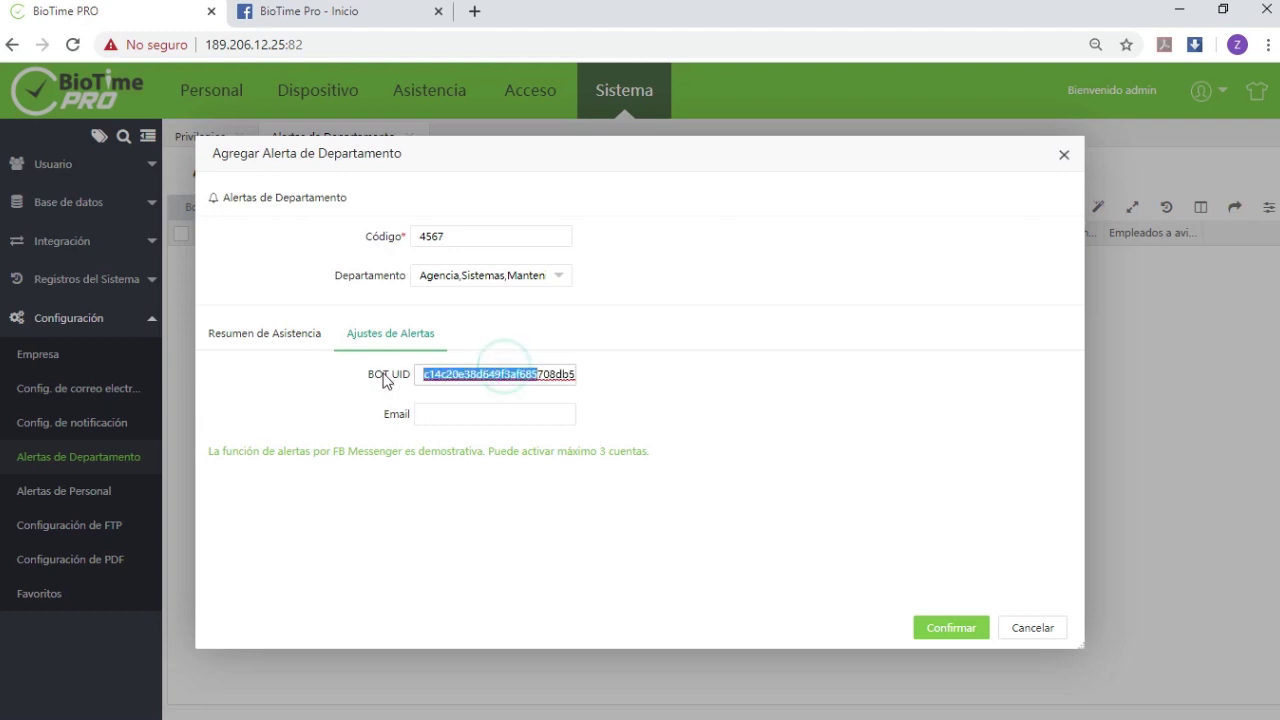
{"action": "left_click", "coordinate": [674, 379]}
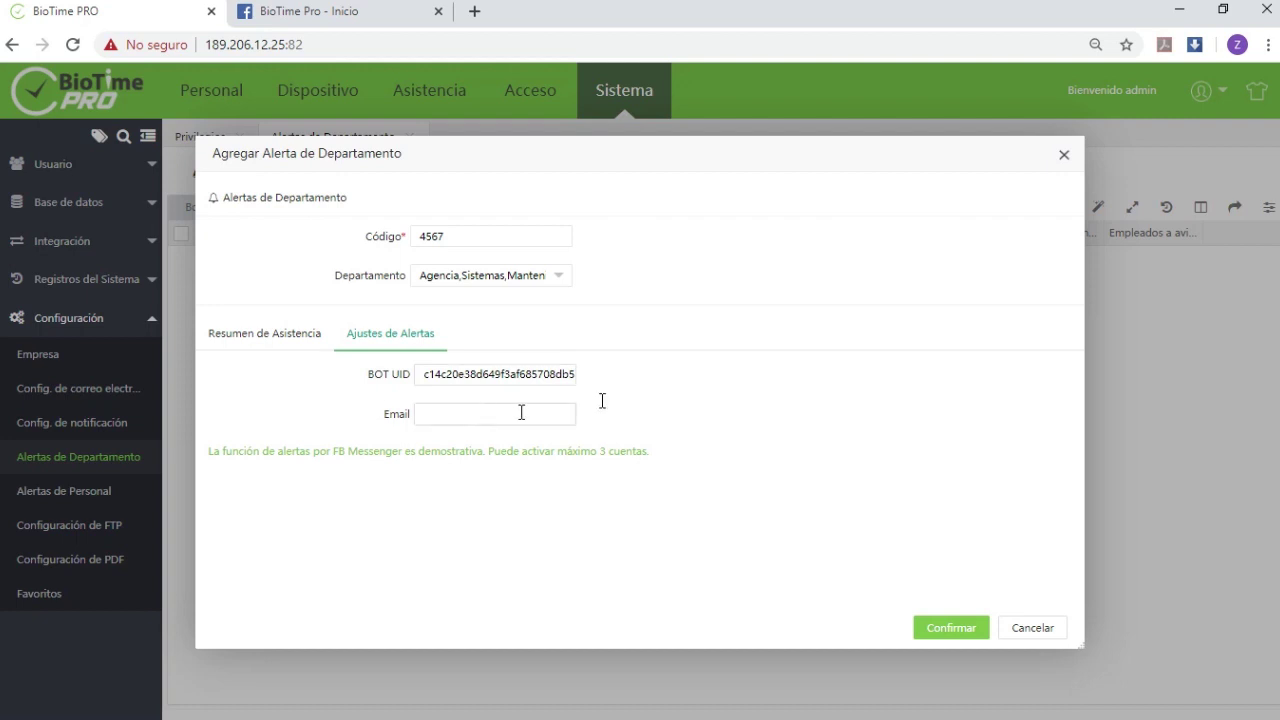
{"action": "left_click", "coordinate": [946, 632]}
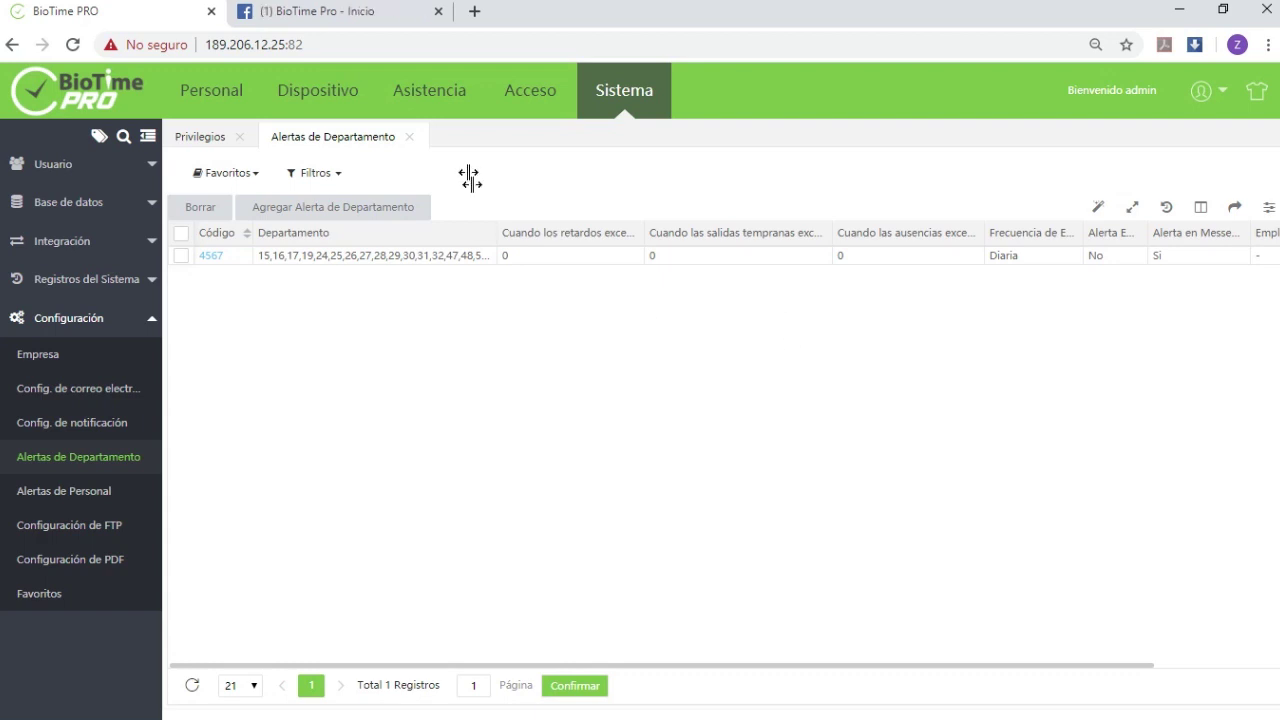
Step: Read the Recursos Humanos summary showing 3 absences in the BioTime Pro chat, then return to BioTime PRO
{"action": "left_click", "coordinate": [390, 12]}
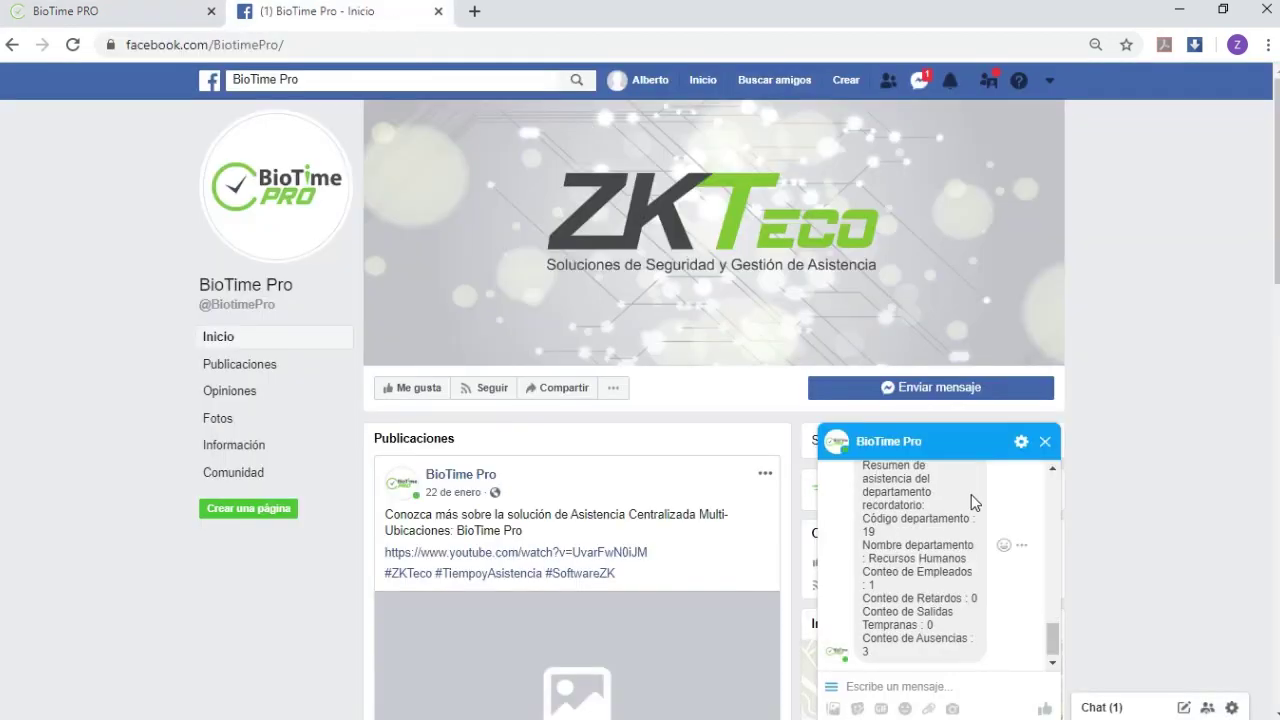
{"action": "scroll", "coordinate": [1052, 645], "scroll_direction": "up", "scroll_amount": 1}
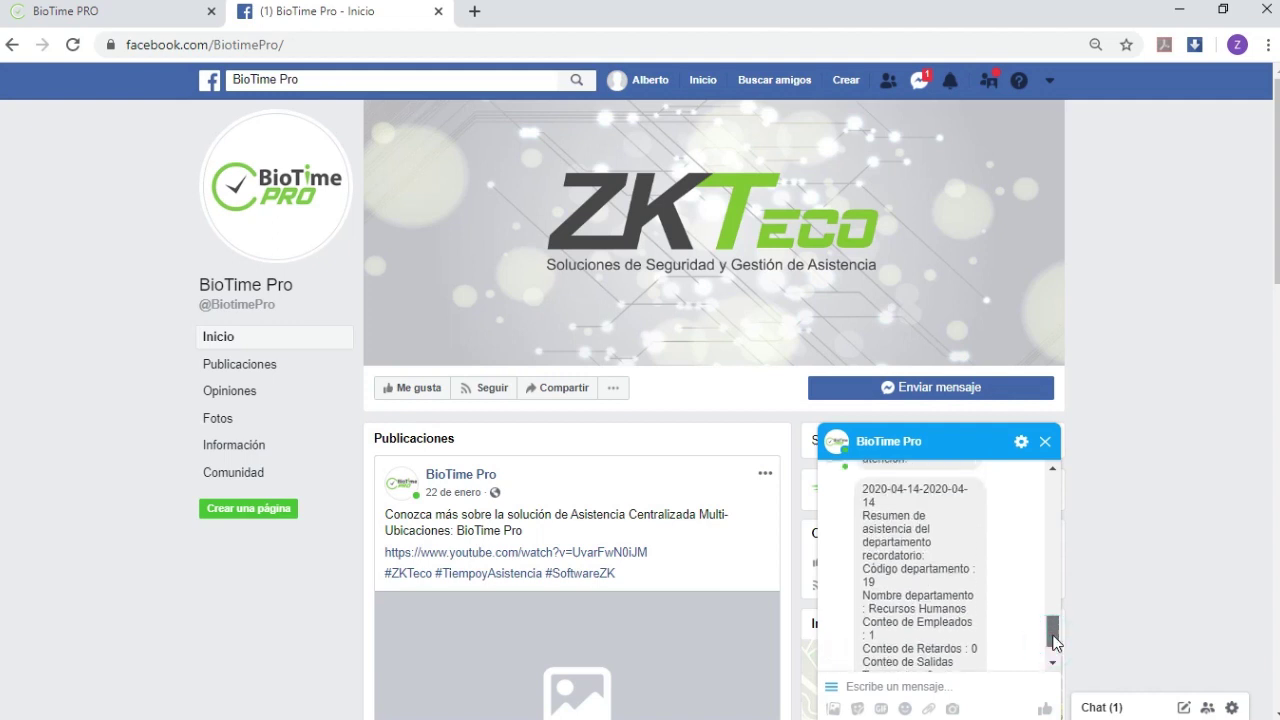
{"action": "scroll", "coordinate": [1055, 642], "scroll_direction": "down", "scroll_amount": 1}
{"action": "scroll", "coordinate": [1055, 643], "scroll_direction": "up", "scroll_amount": 1}
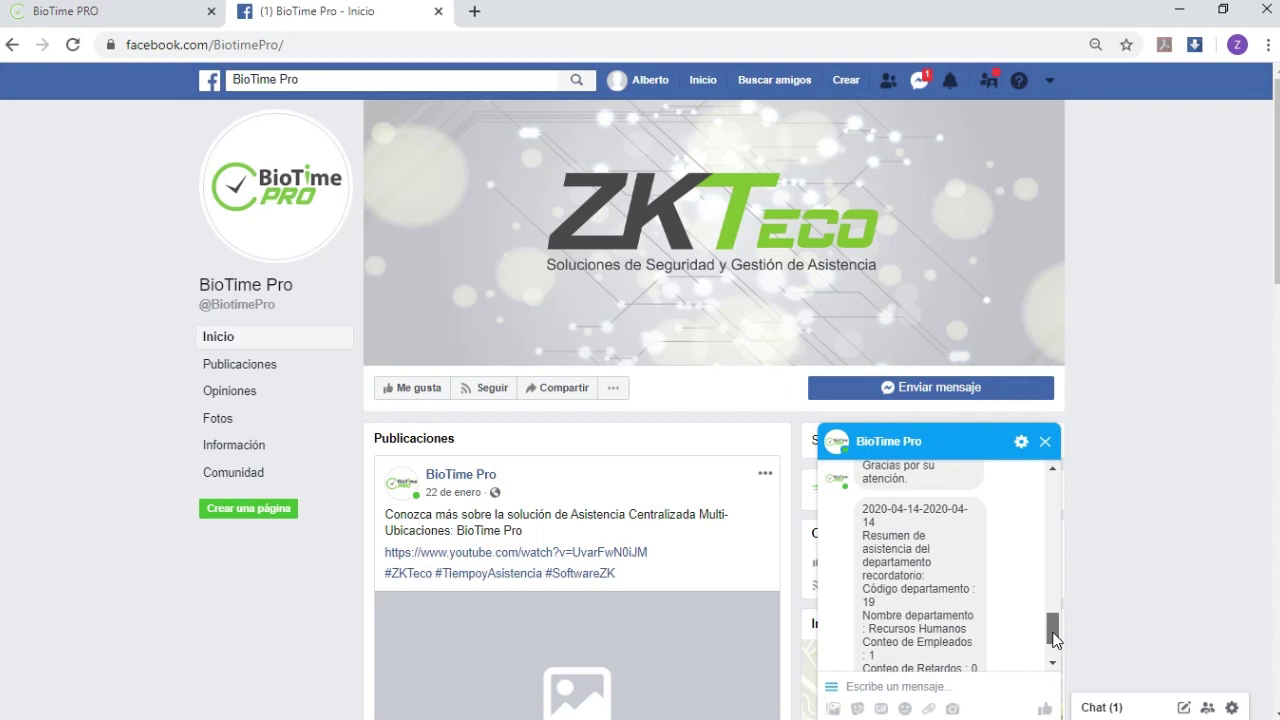
{"action": "scroll", "coordinate": [1050, 630], "scroll_direction": "down", "scroll_amount": 1}
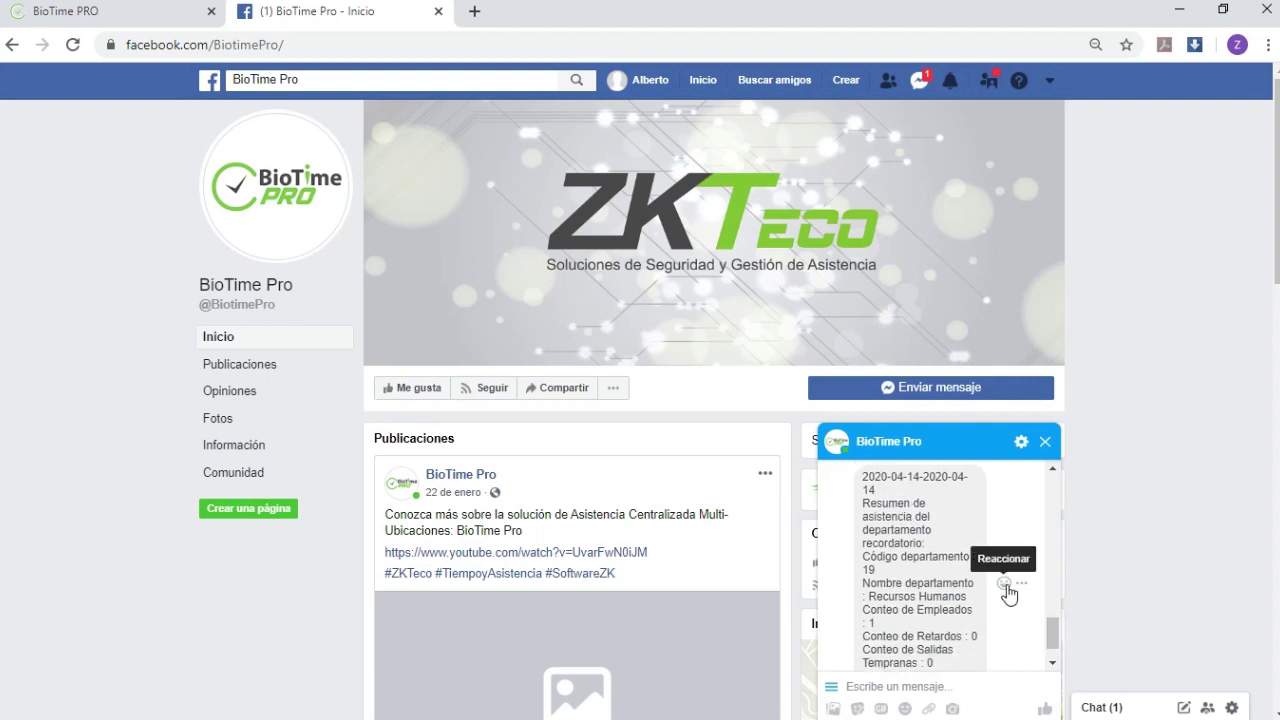
{"action": "left_click_drag", "start_coordinate": [1055, 642], "coordinate": [1054, 648]}
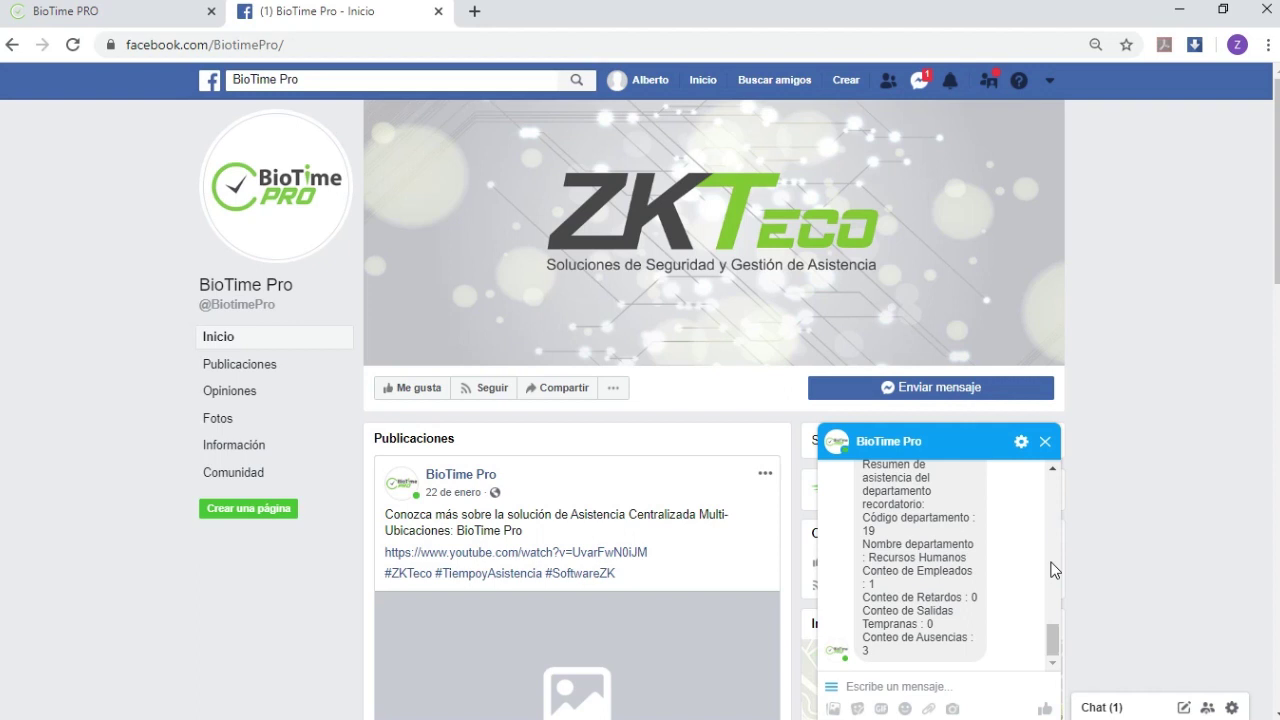
{"action": "left_click", "coordinate": [95, 11]}
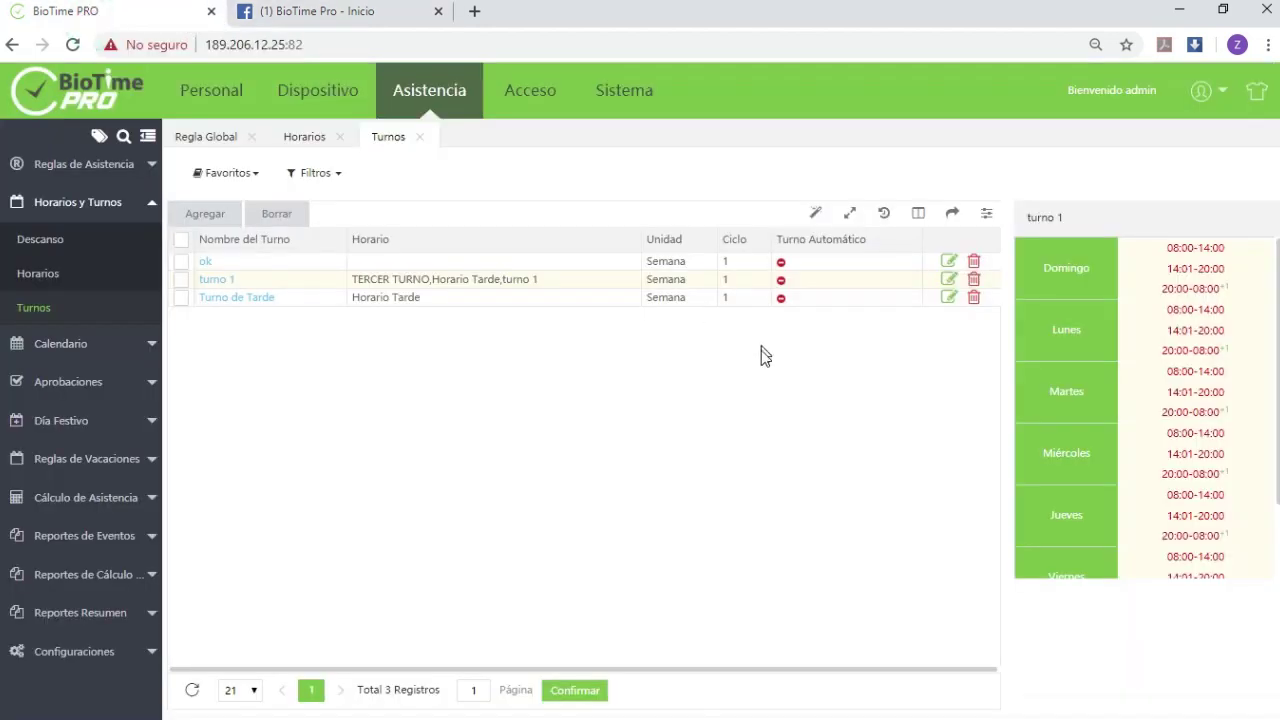